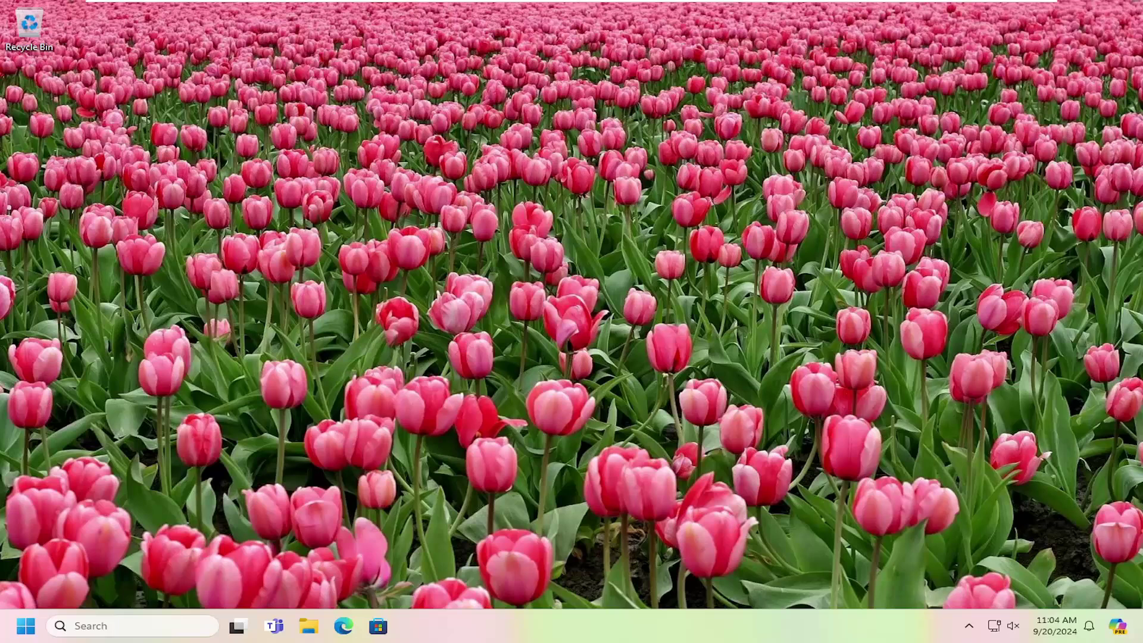
- Launch Notepad from Start and paste CreateObject("InternetExplorer.Application").Visible=true into a new document
click(21, 628)
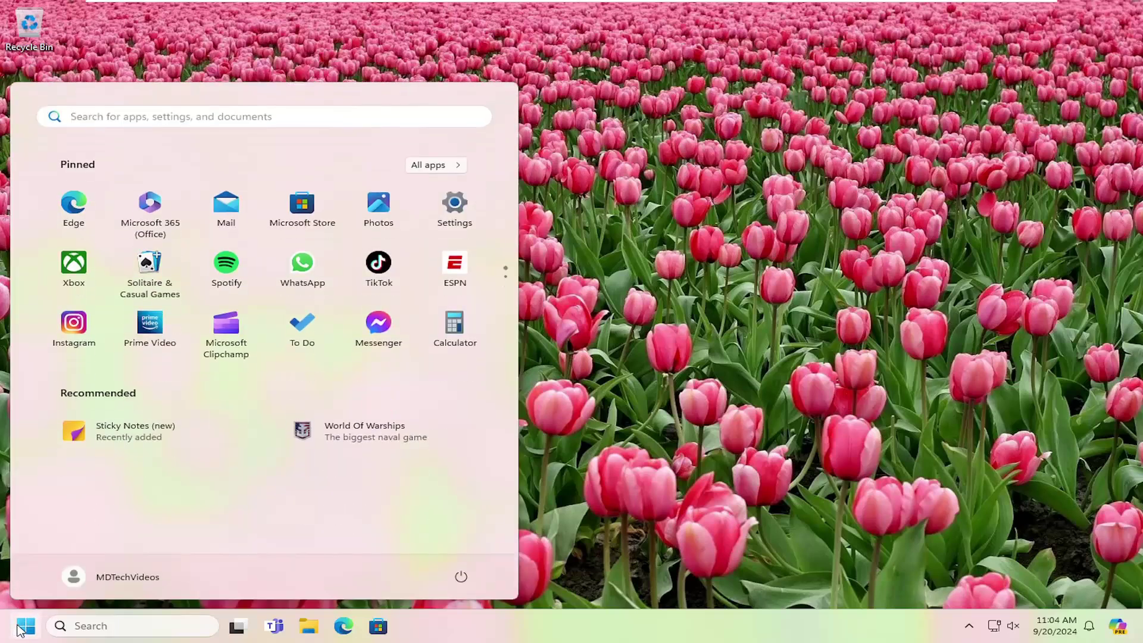
text(notepad)
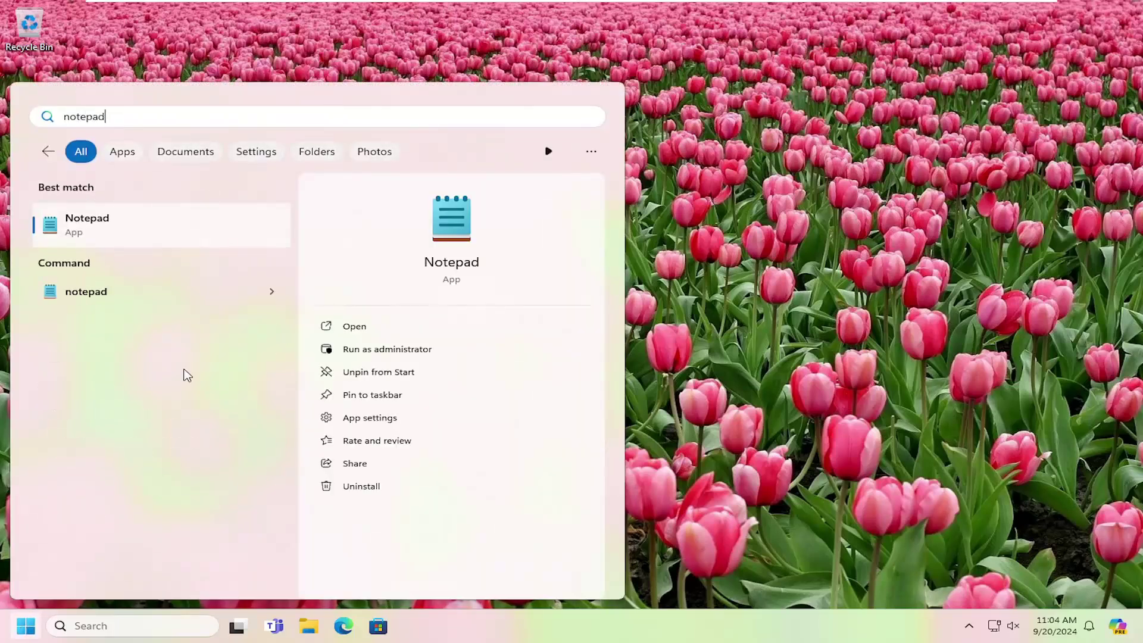
click(99, 238)
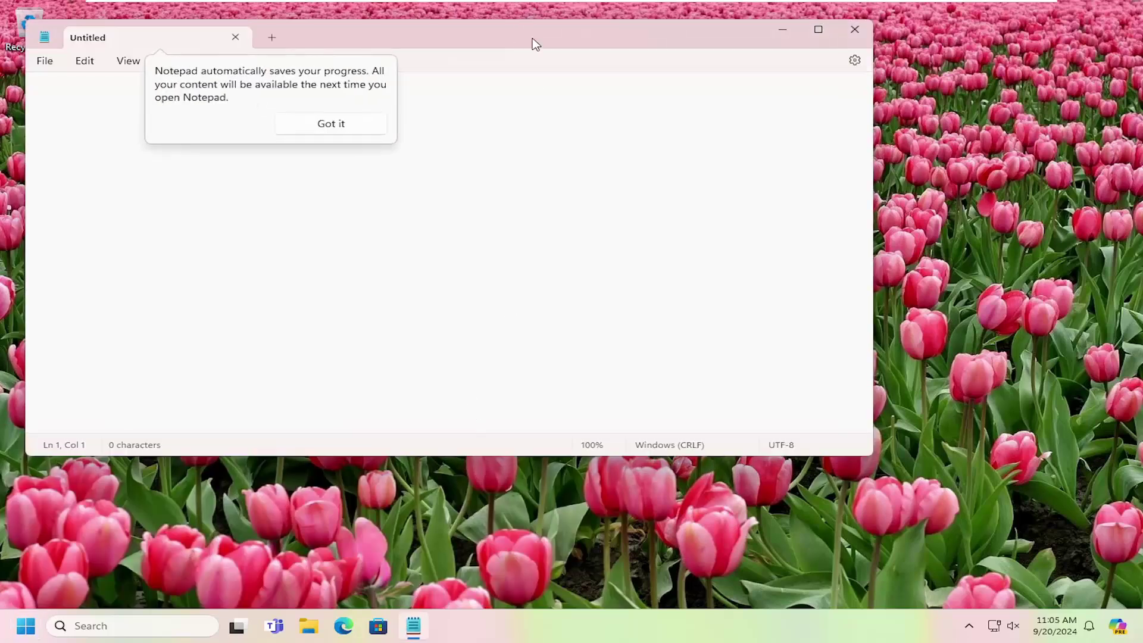
drag(548, 39, 681, 109)
click(475, 191)
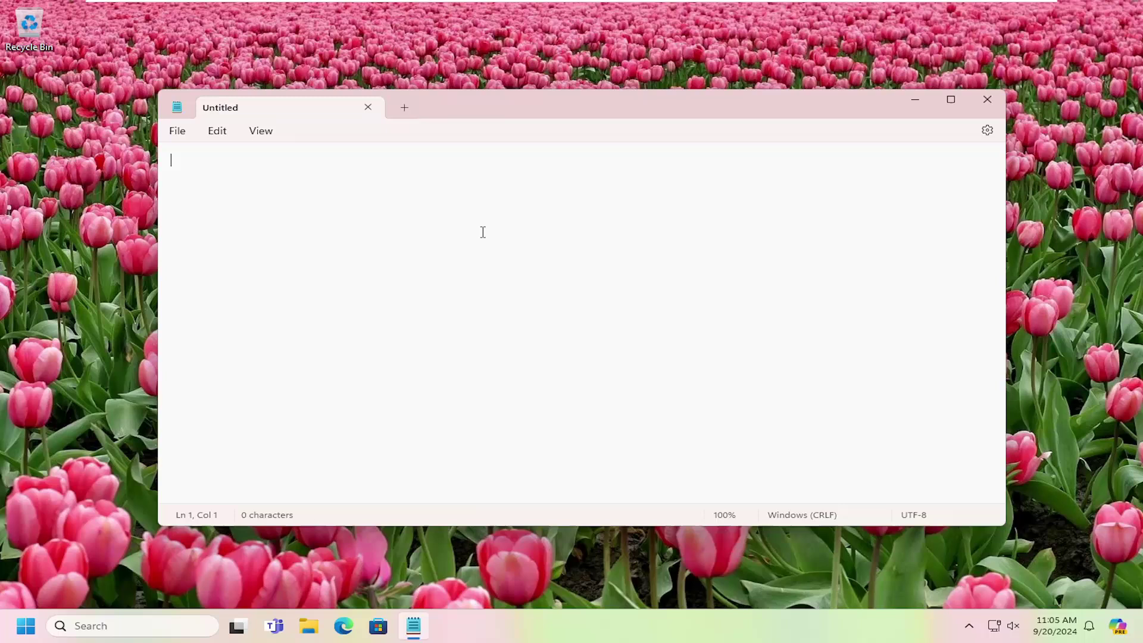
text(CreateObject("InternetExplorer.Application").Visible=true)
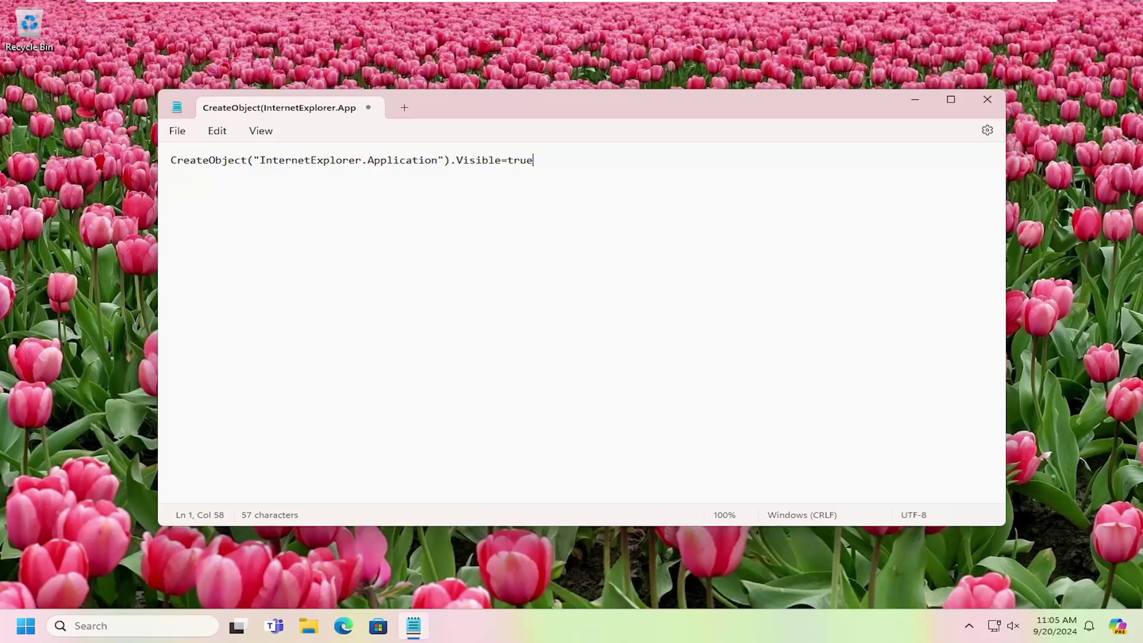
- Save the script to Documents as Internet Explorer.vbs with Save as type set to All files
click(179, 131)
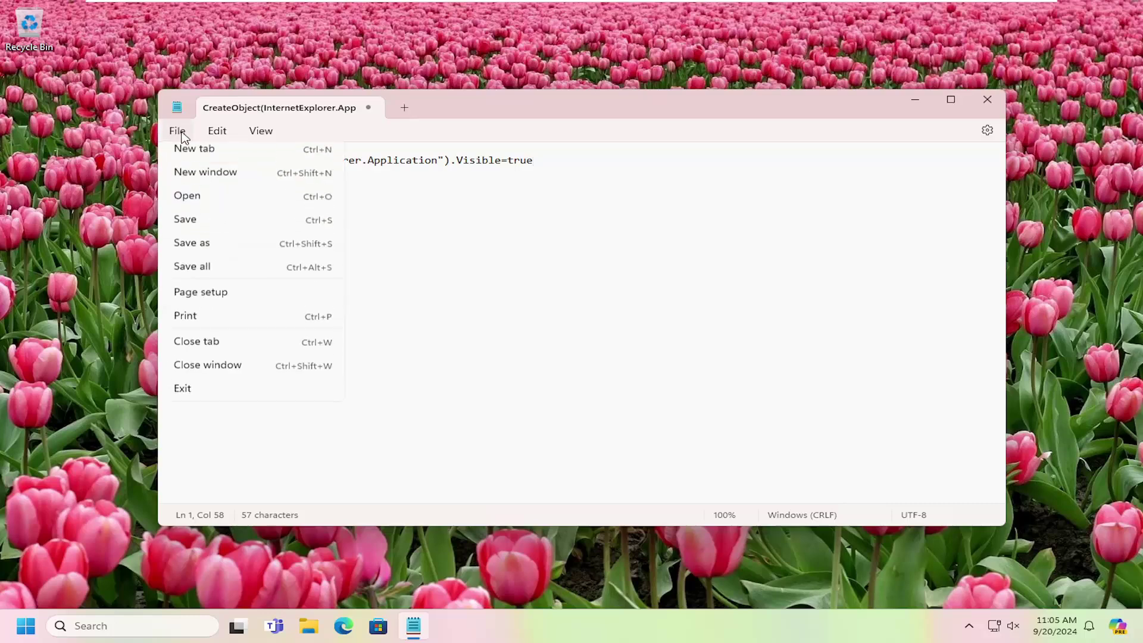
click(225, 257)
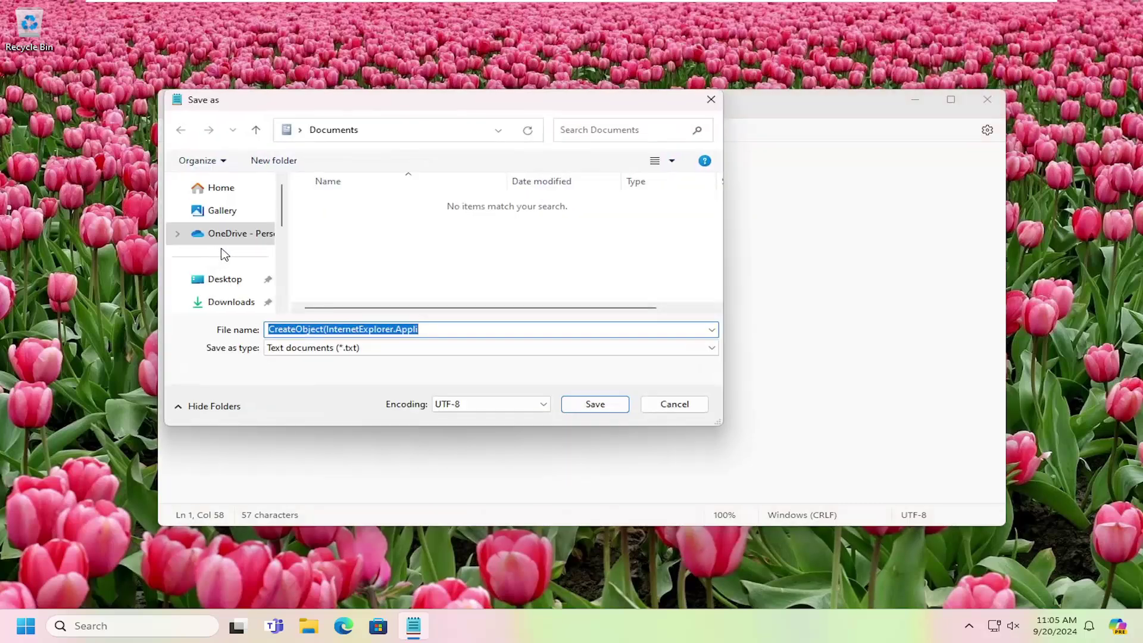
scroll(213, 309, down, 2)
scroll(213, 306, down, 1)
scroll(213, 300, up, 1)
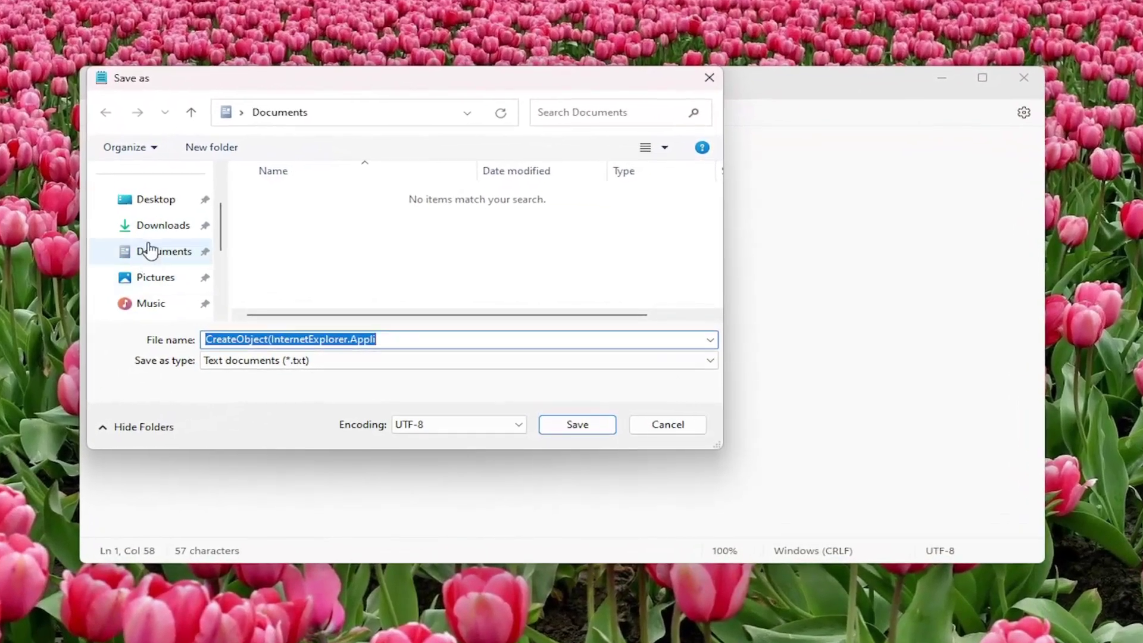
click(222, 253)
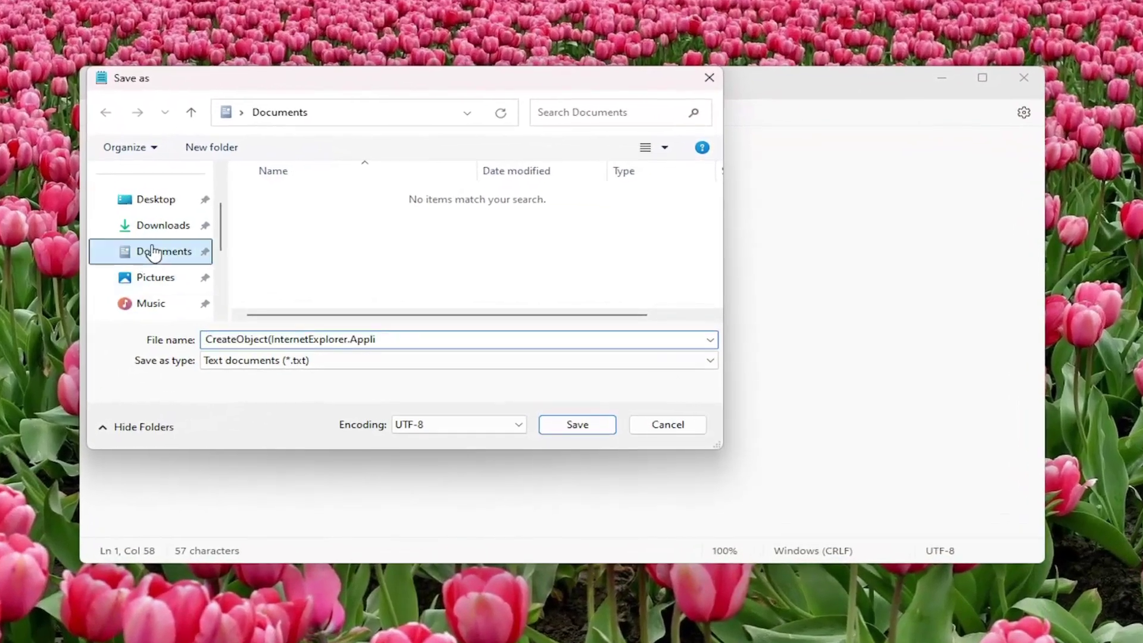
click(263, 374)
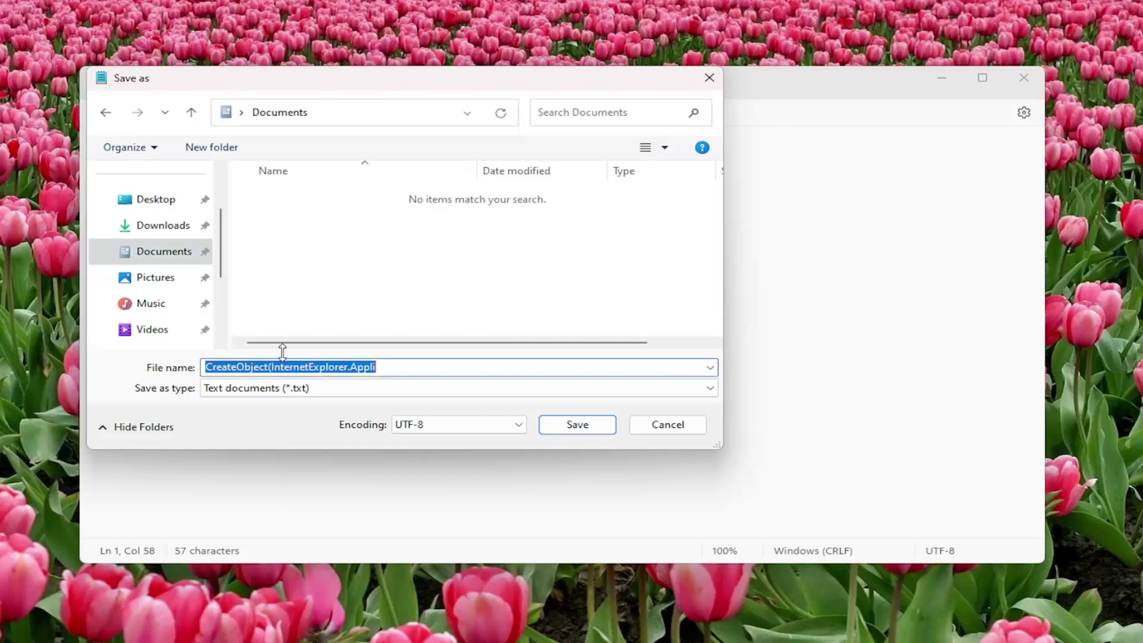
text(Internet Explorer.vbs)
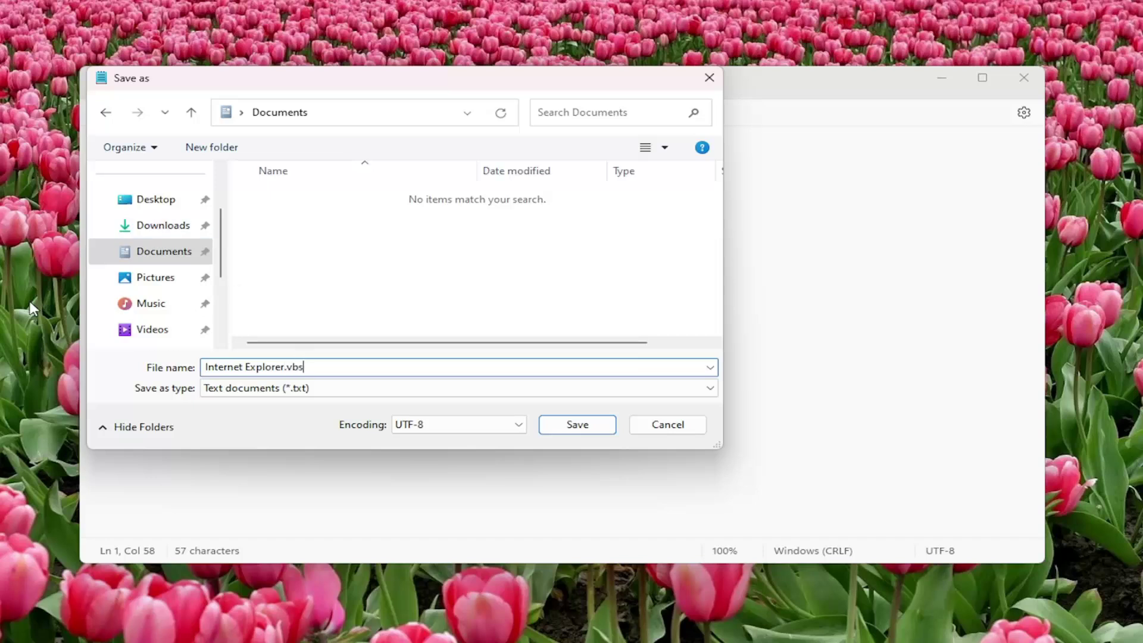
click(324, 390)
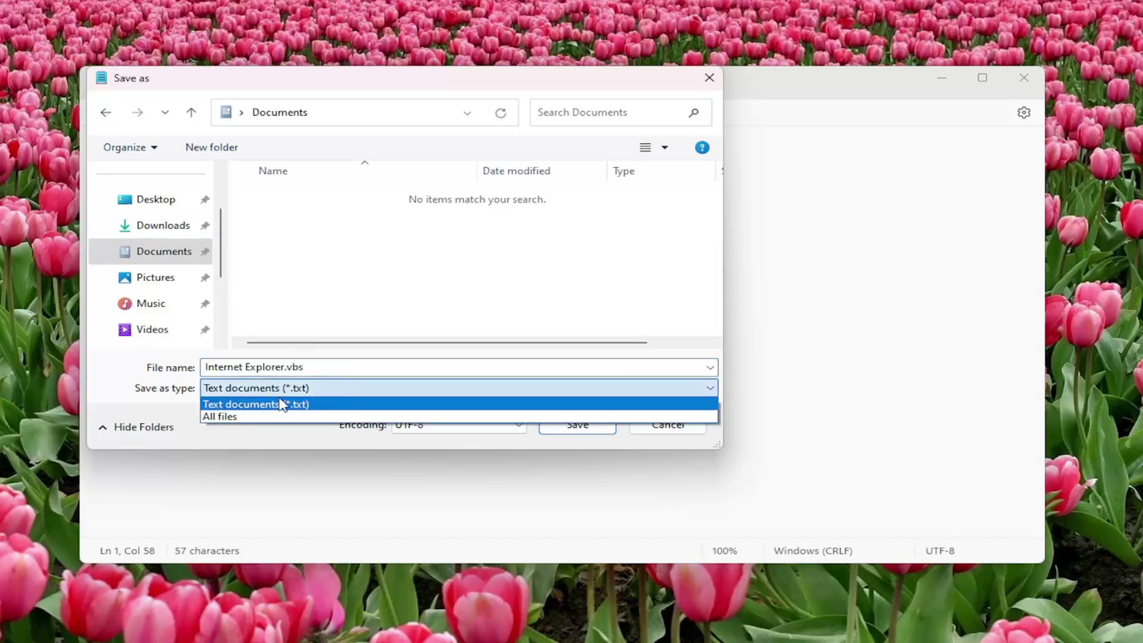
click(231, 418)
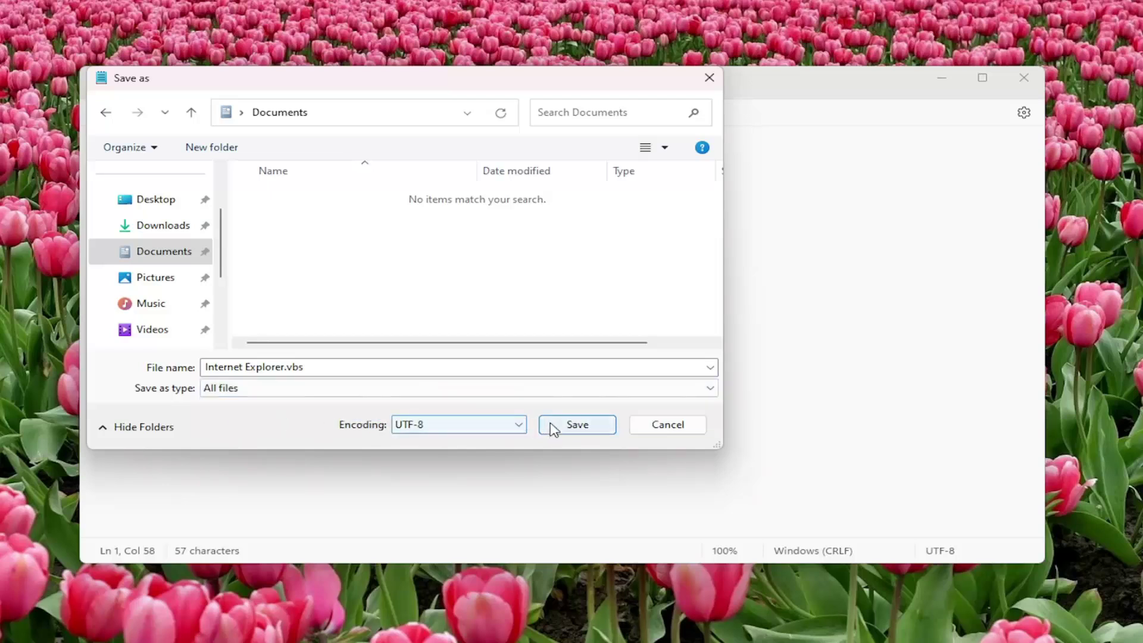
click(570, 425)
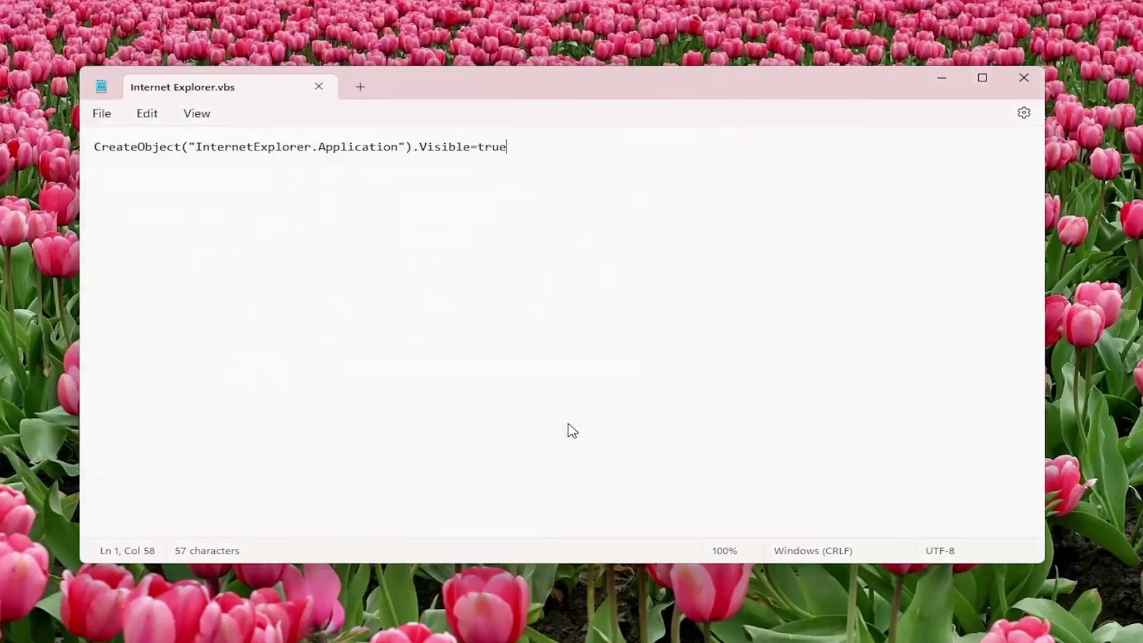
- Close Notepad and open the Documents folder in File Explorer showing the Internet Explorer script
click(1024, 85)
click(18, 637)
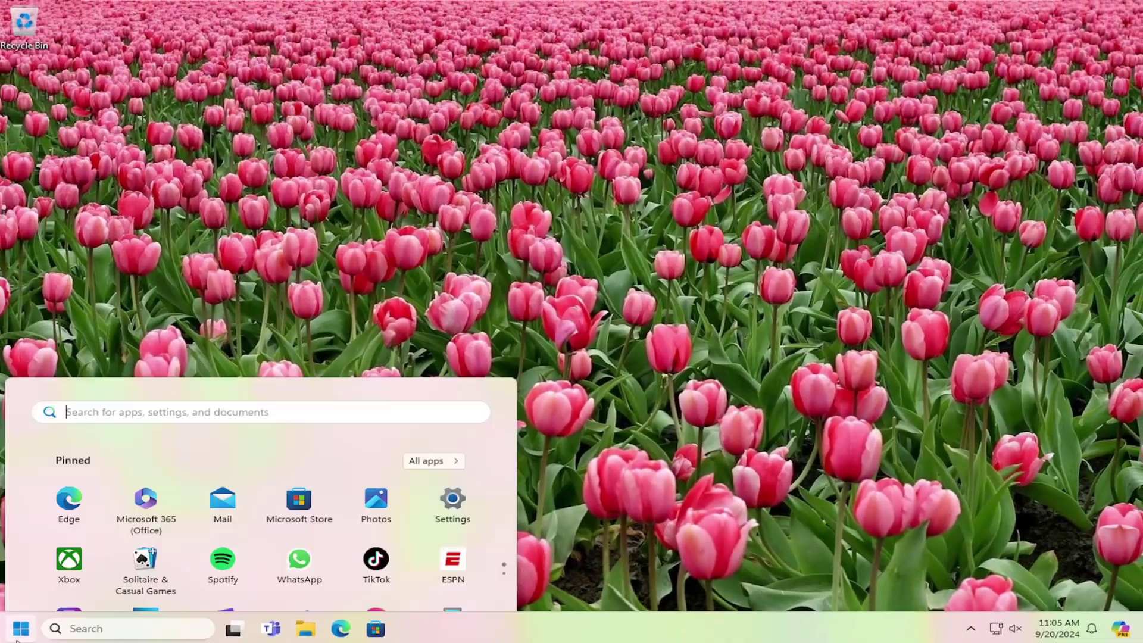
text(documents)
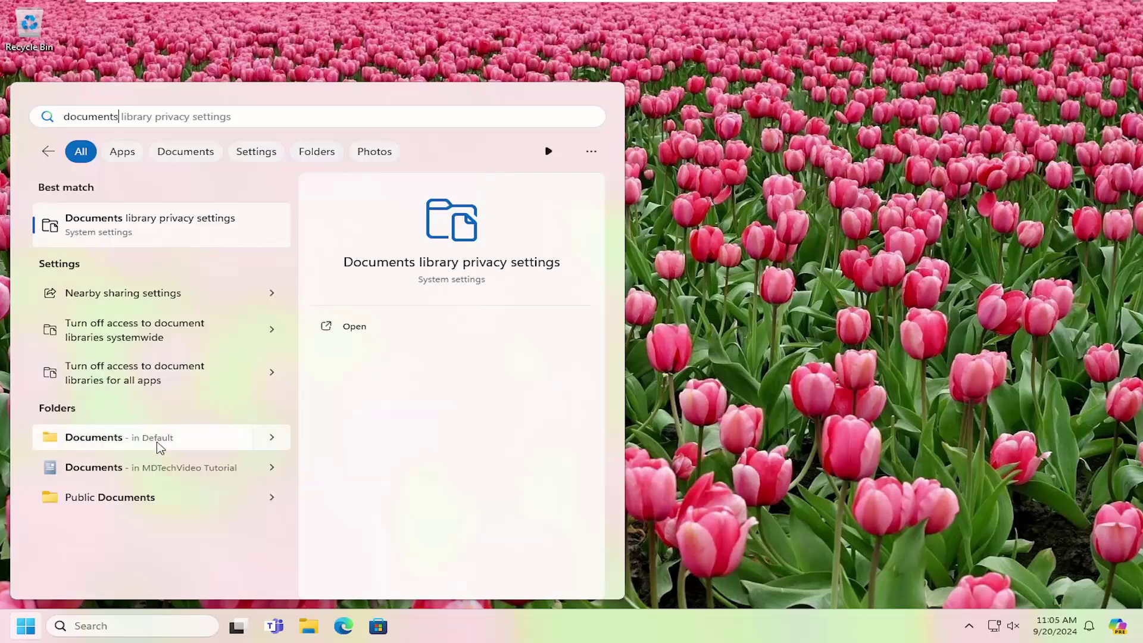
key(Escape)
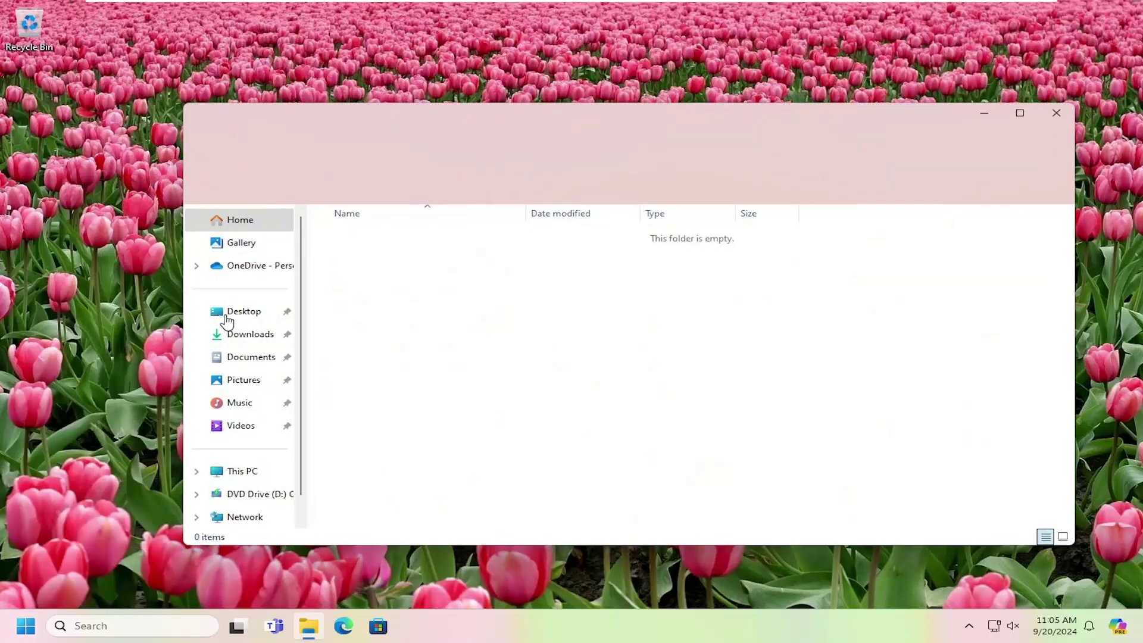
click(248, 364)
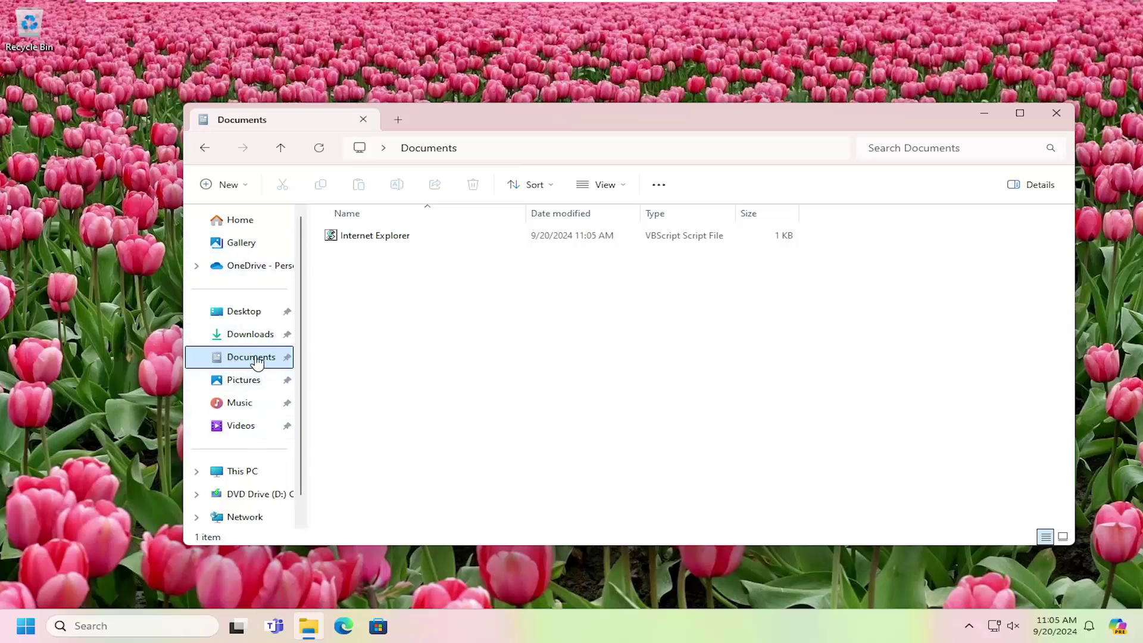
- Create a shortcut to the Internet Explorer script via Show more options
click(338, 236)
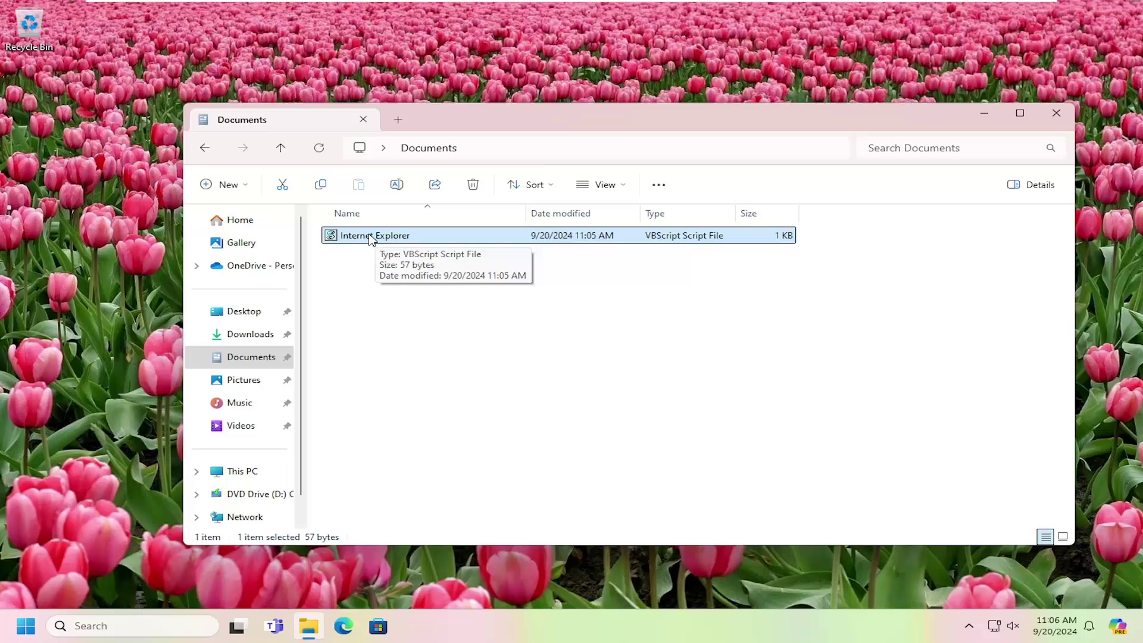
right_click(369, 236)
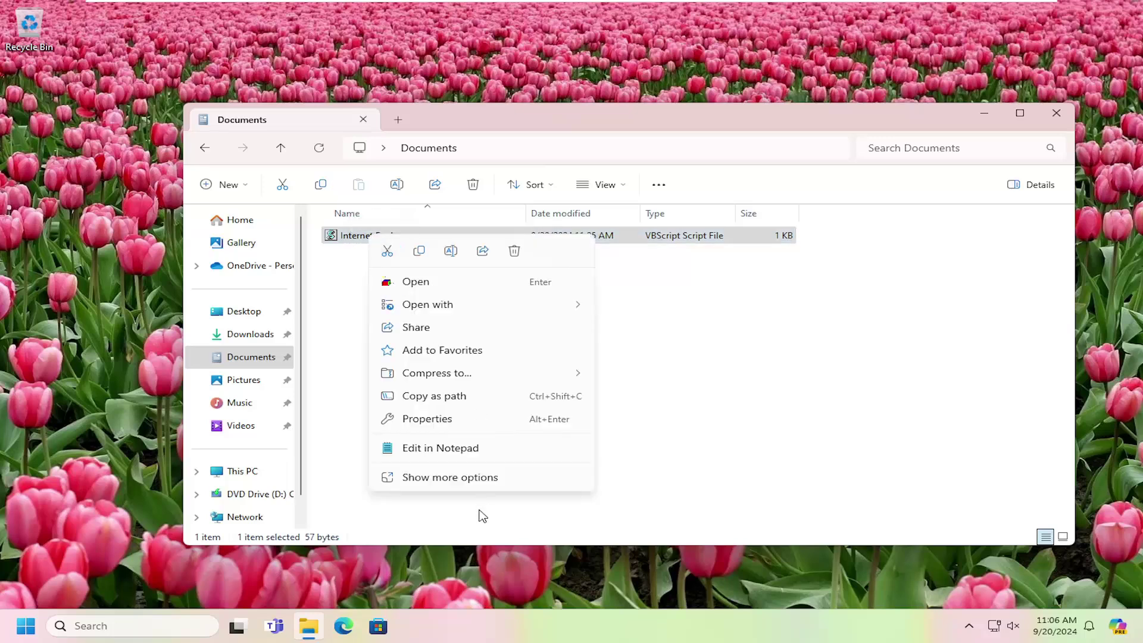
click(449, 478)
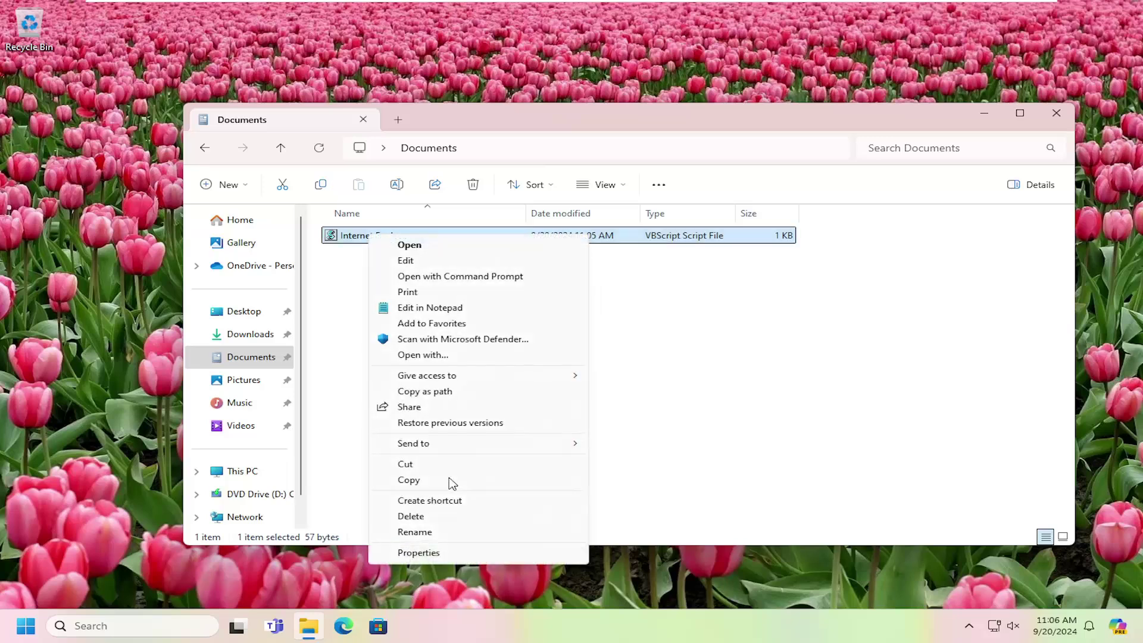
click(433, 503)
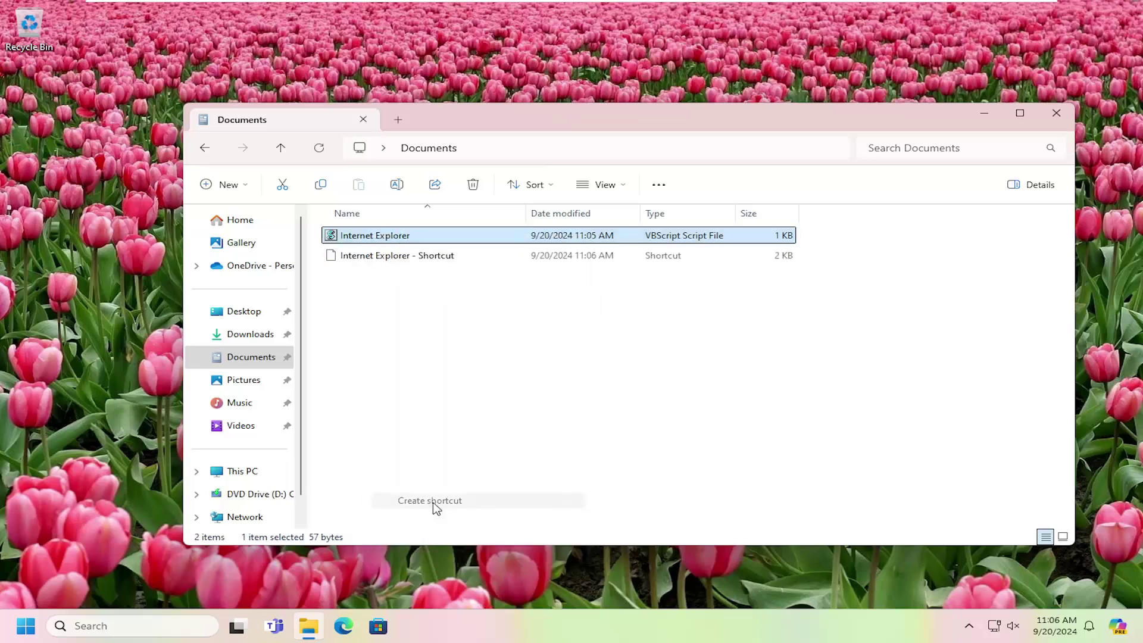
- Move the new shortcut onto the desktop, close Explorer, and place it near the centre
click(365, 258)
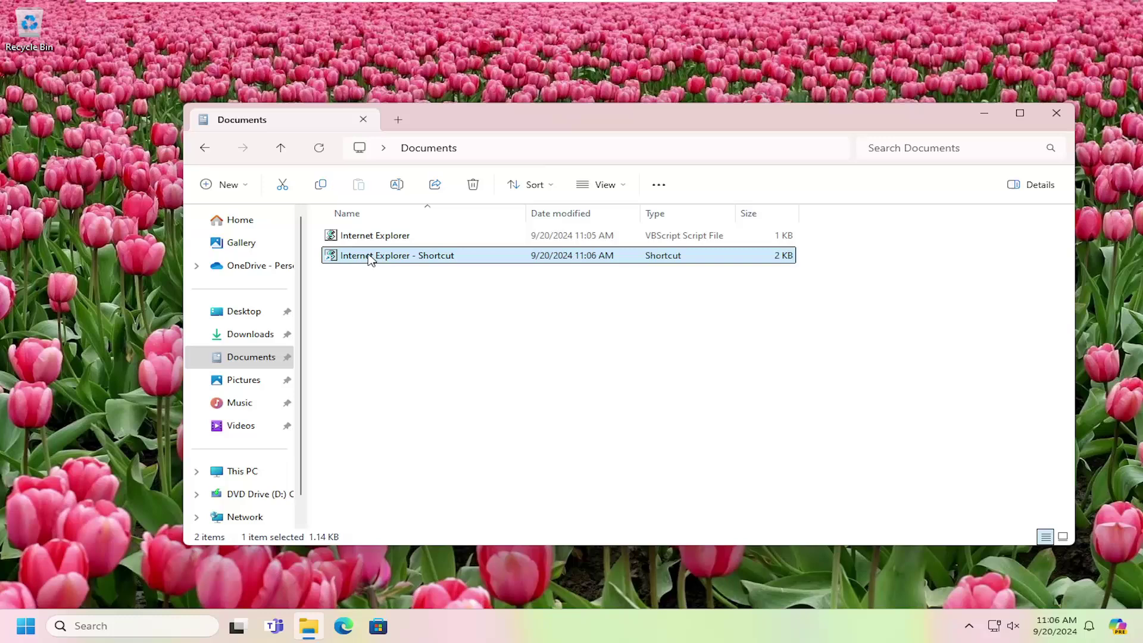
drag(369, 257, 93, 166)
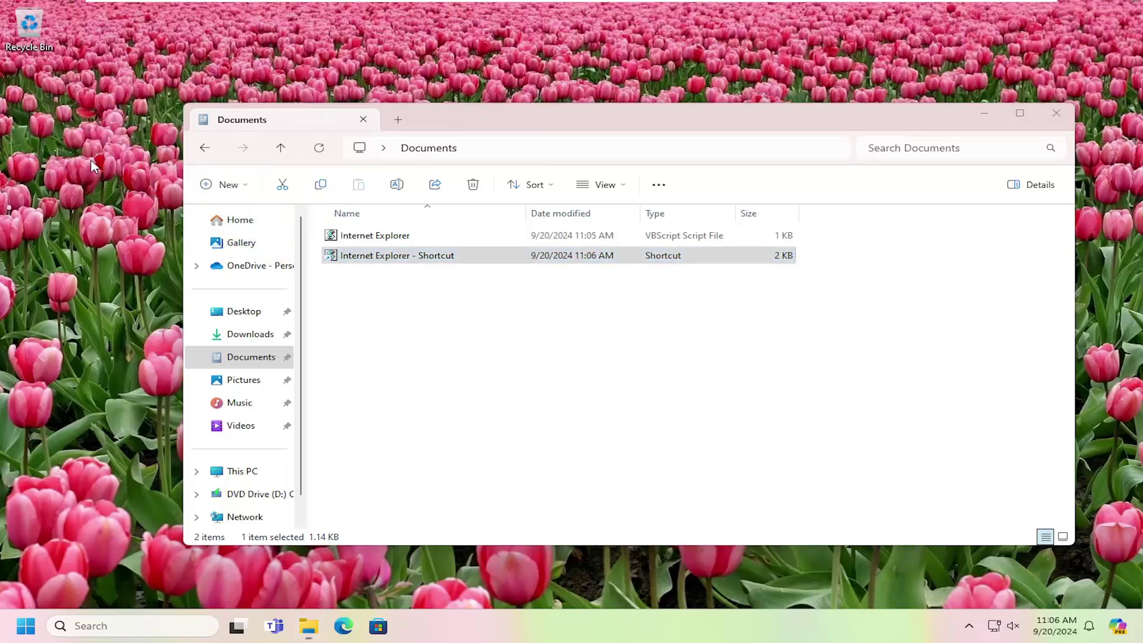
click(1055, 113)
drag(86, 100, 500, 247)
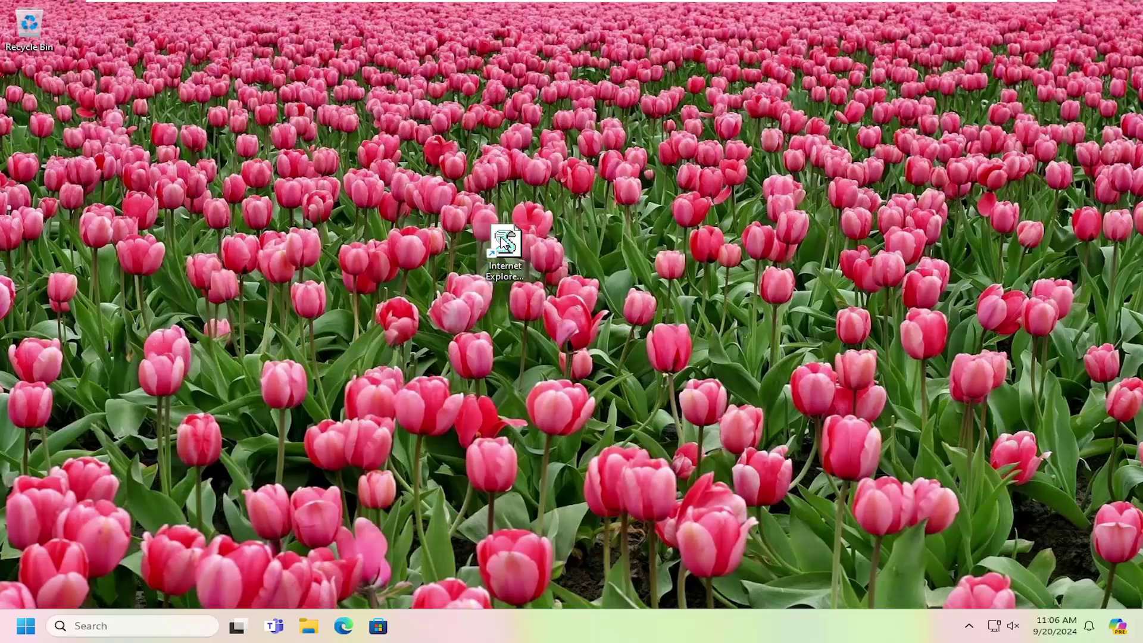
- Change the desktop shortcut's icon to the blue Internet Explorer 'e' from SHELL32.dll
right_click(501, 254)
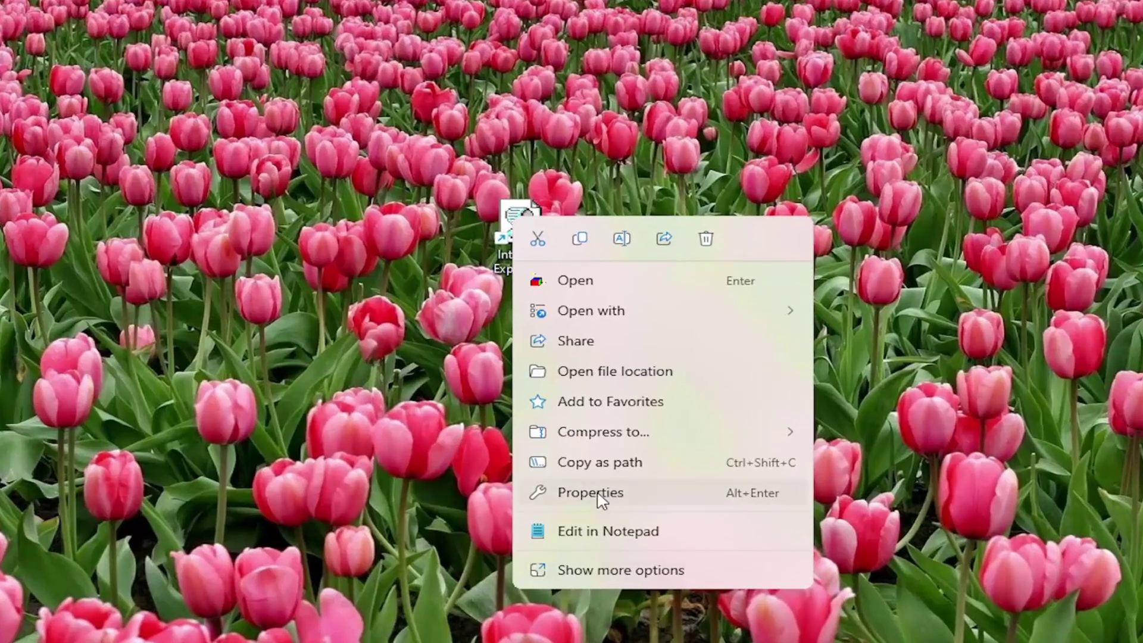
click(598, 499)
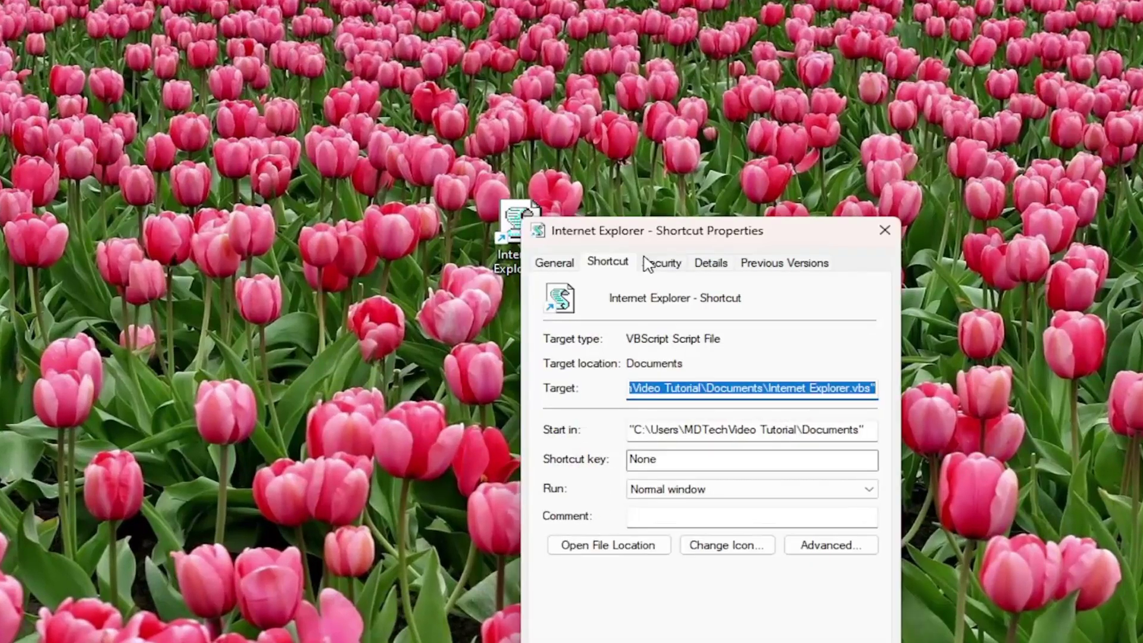
drag(645, 237, 481, 115)
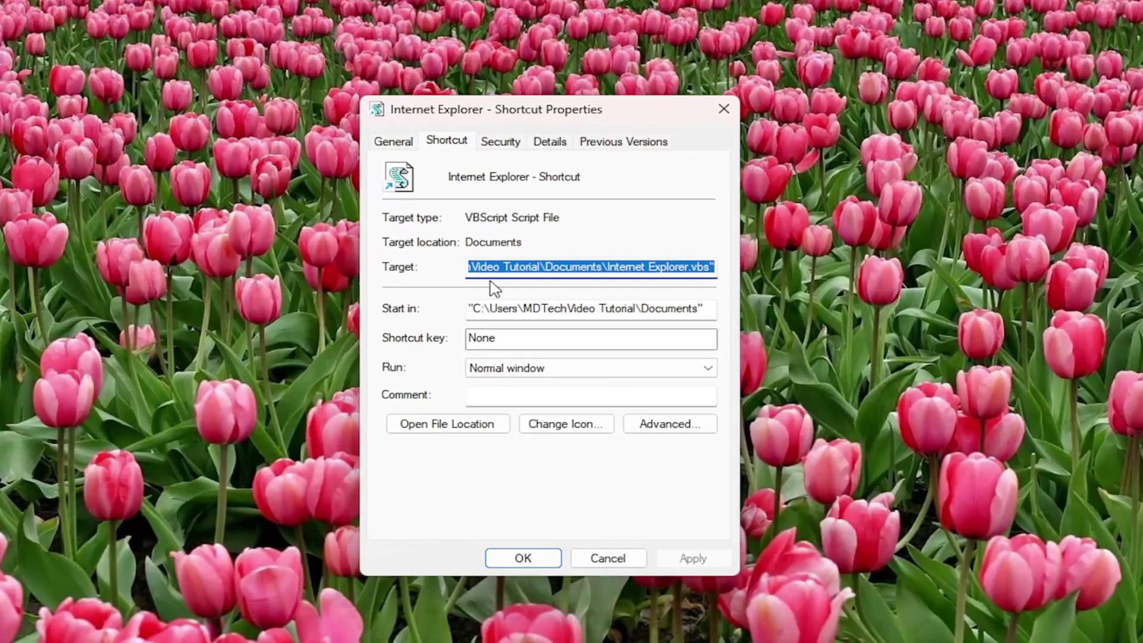
click(563, 423)
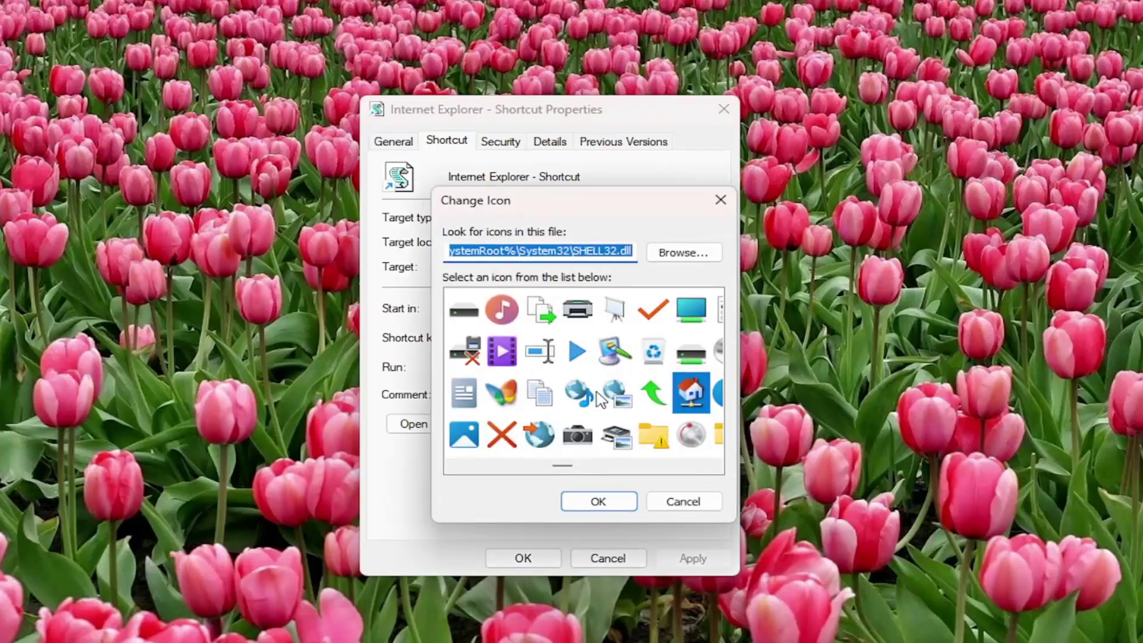
mouse_move(568, 468)
mouse_down()
mouse_move(654, 465)
mouse_move(581, 464)
mouse_up()
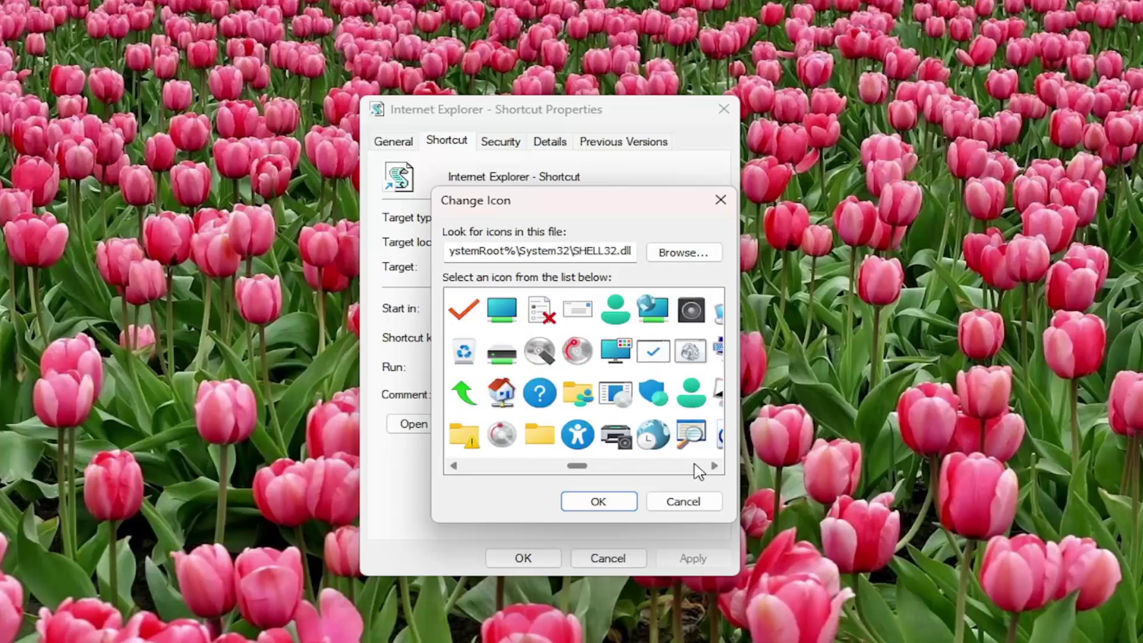
click(595, 501)
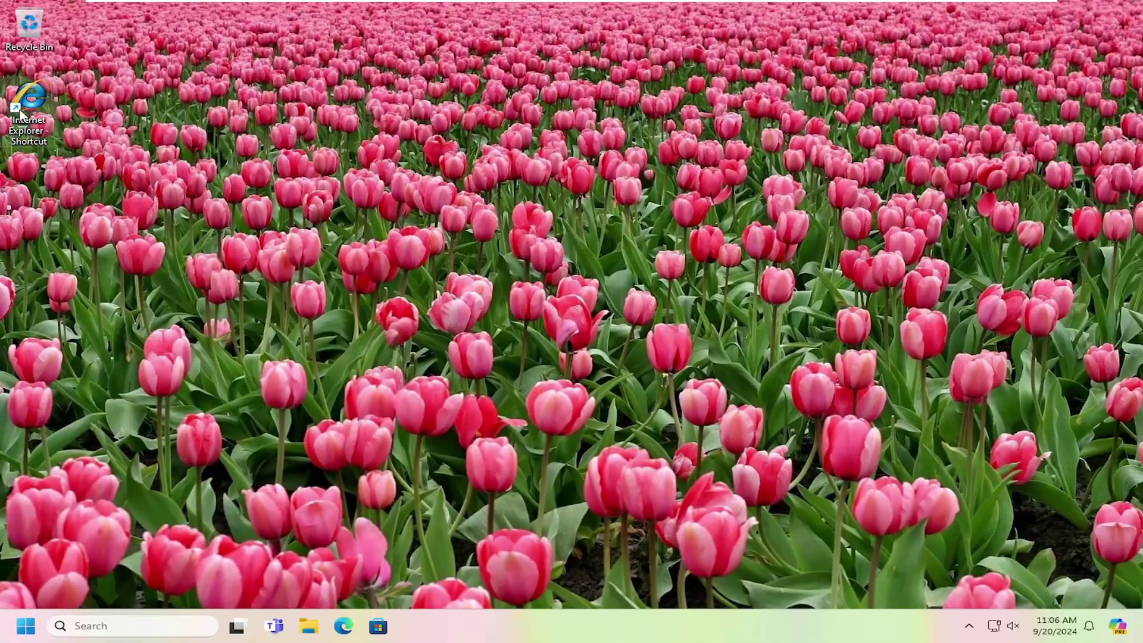
- Launch Internet Explorer from the desktop shortcut
mouse_move(28, 108)
mouse_down()
mouse_move(118, 156)
mouse_move(14, 103)
mouse_up()
double_click(20, 103)
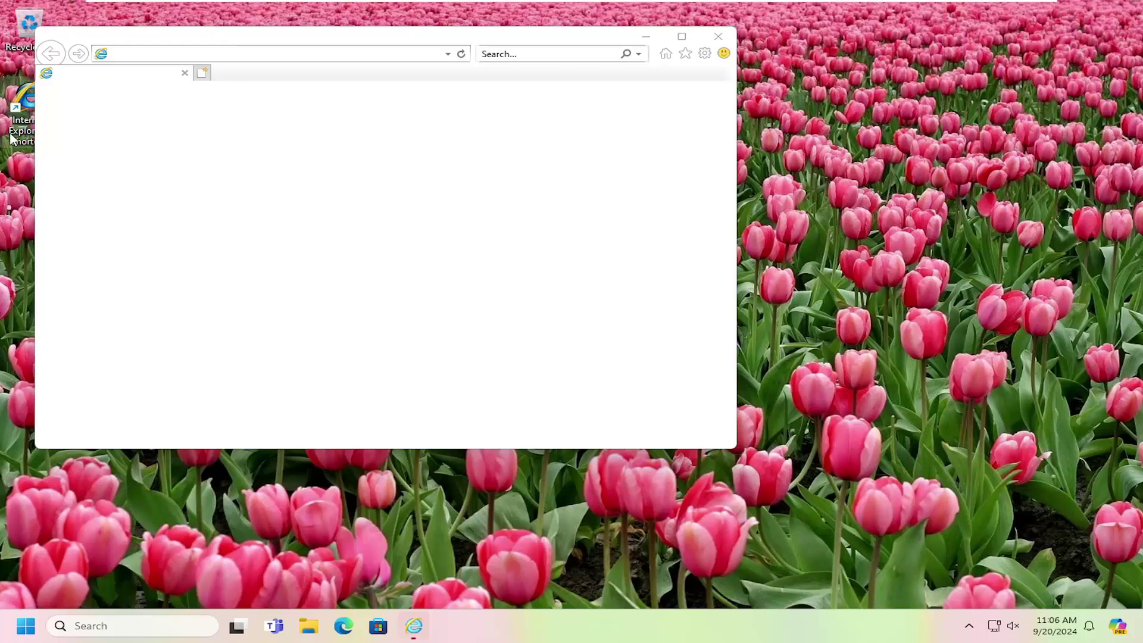
drag(353, 47, 533, 135)
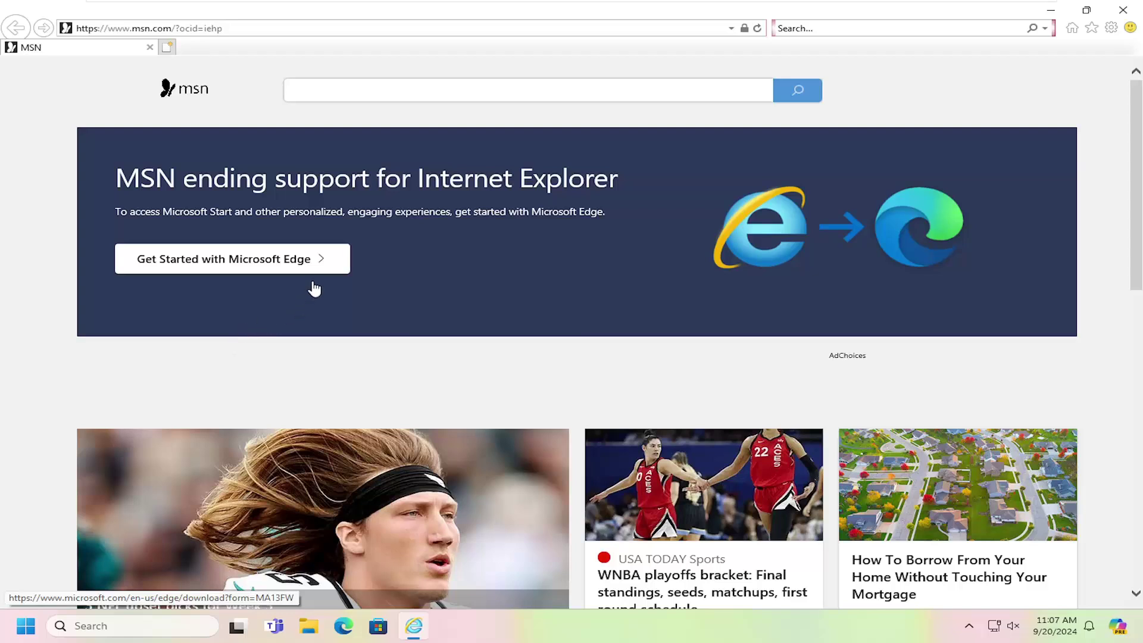
- Load google.com in Internet Explorer and dismiss the Chrome recommendation popup
click(203, 28)
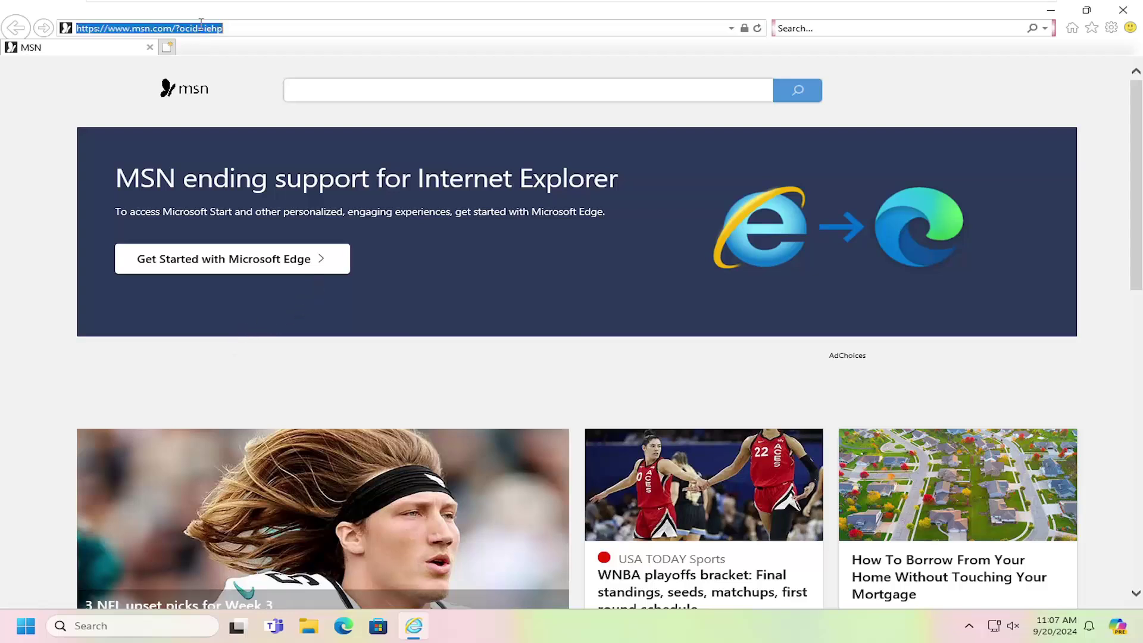
text(google.)
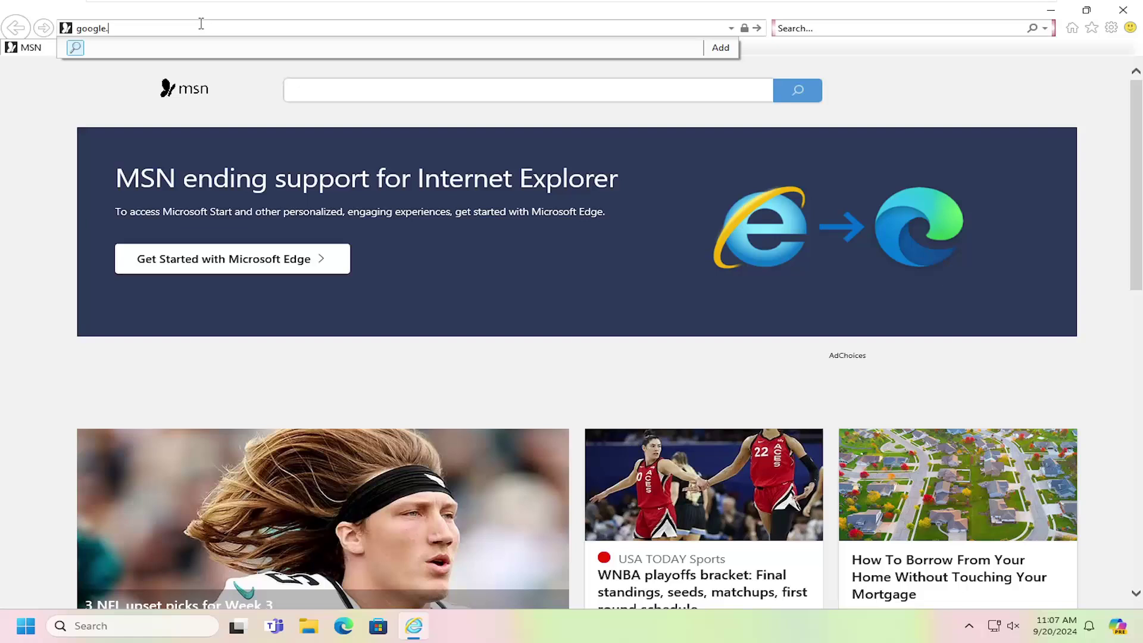
text(com)
key(Return)
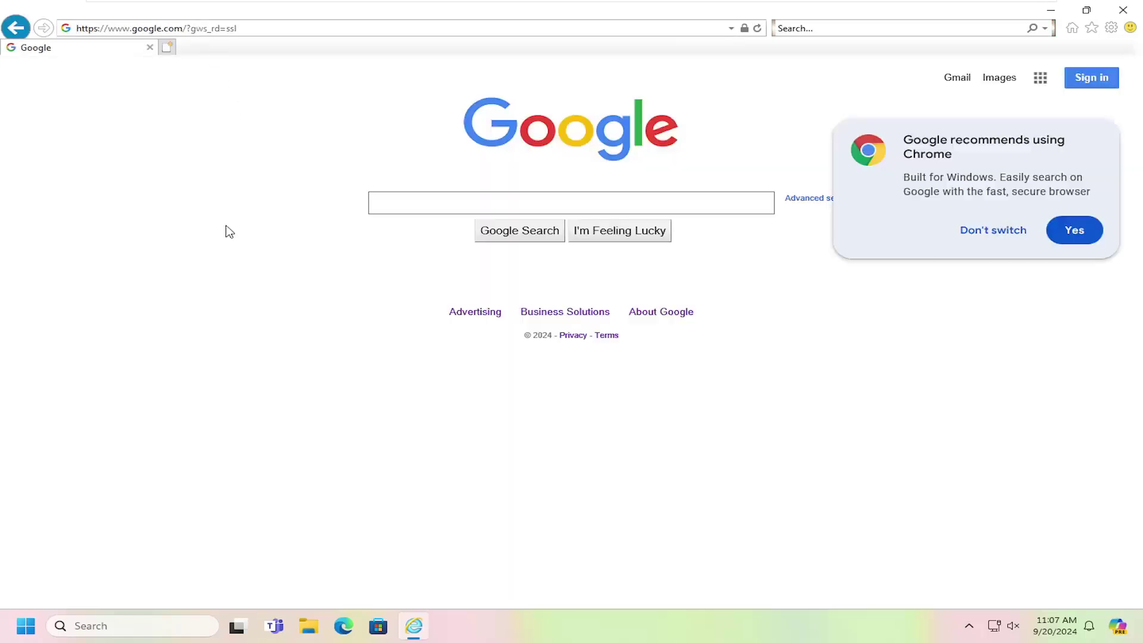
click(990, 229)
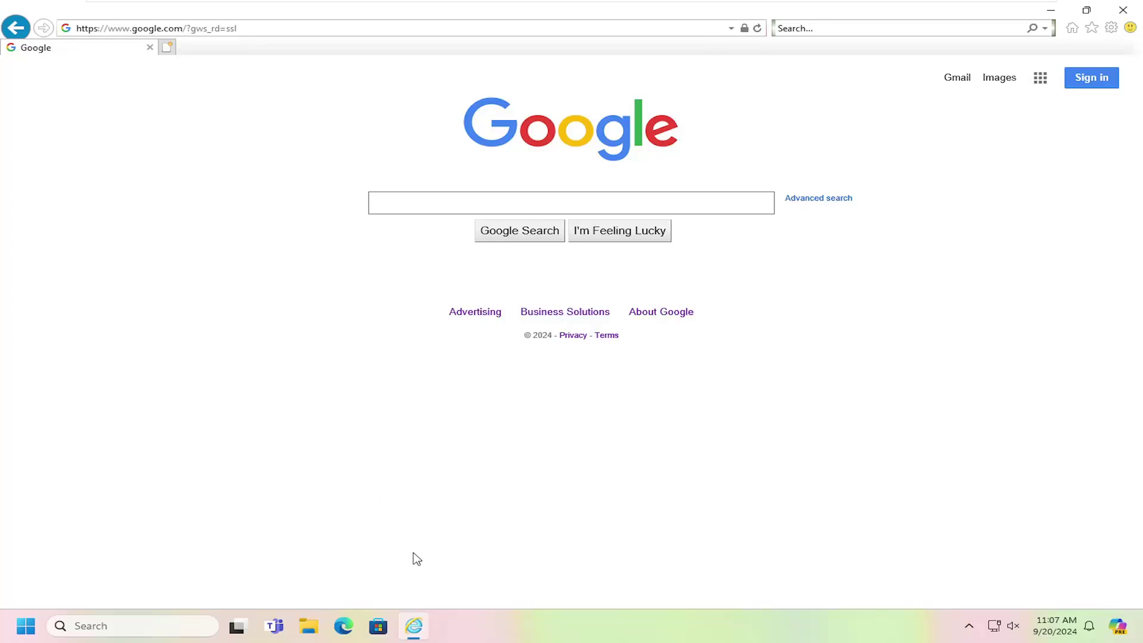
mouse_move(413, 632)
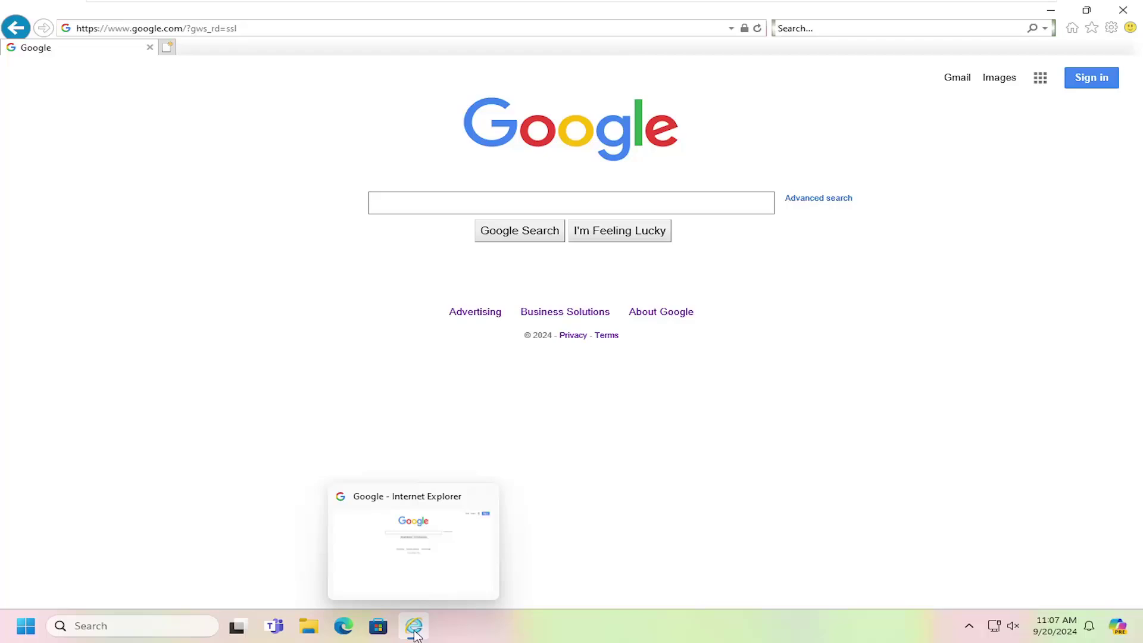
- Pin Internet Explorer to the taskbar and close the browser
right_click(415, 633)
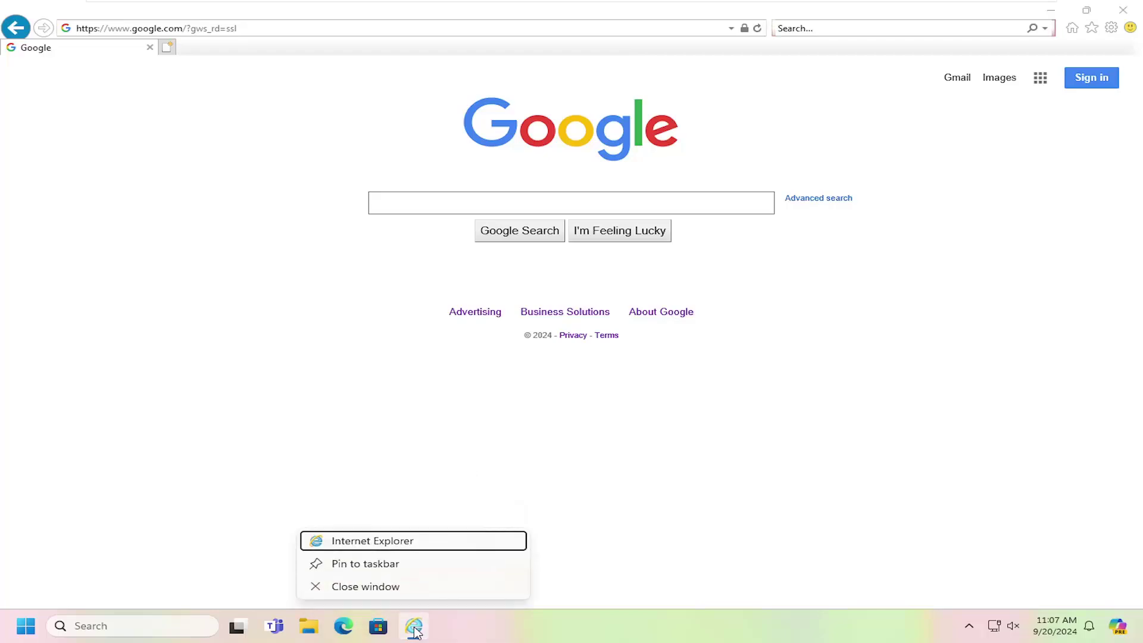
click(358, 564)
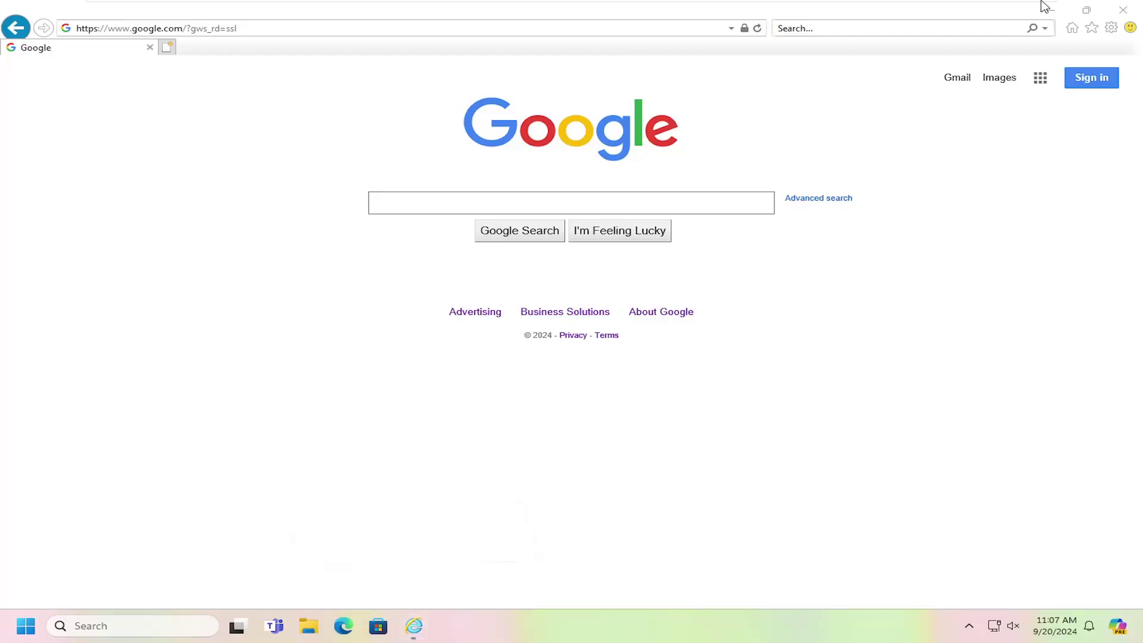
click(1123, 11)
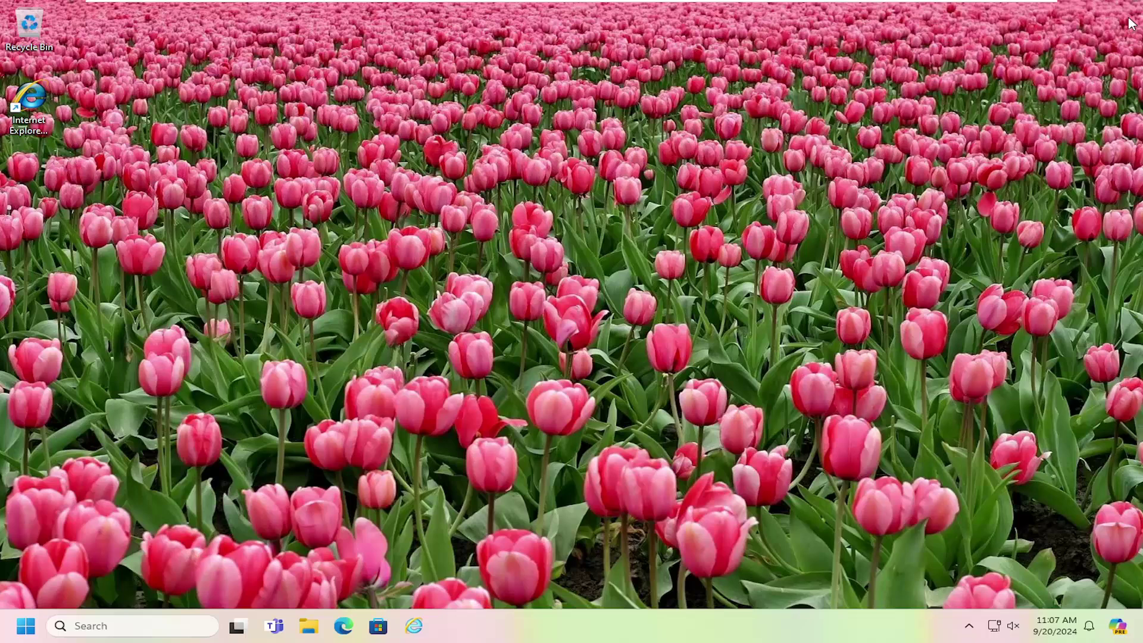
- Try the pinned taskbar icon, close the Edge window it opens, then unpin it
click(415, 626)
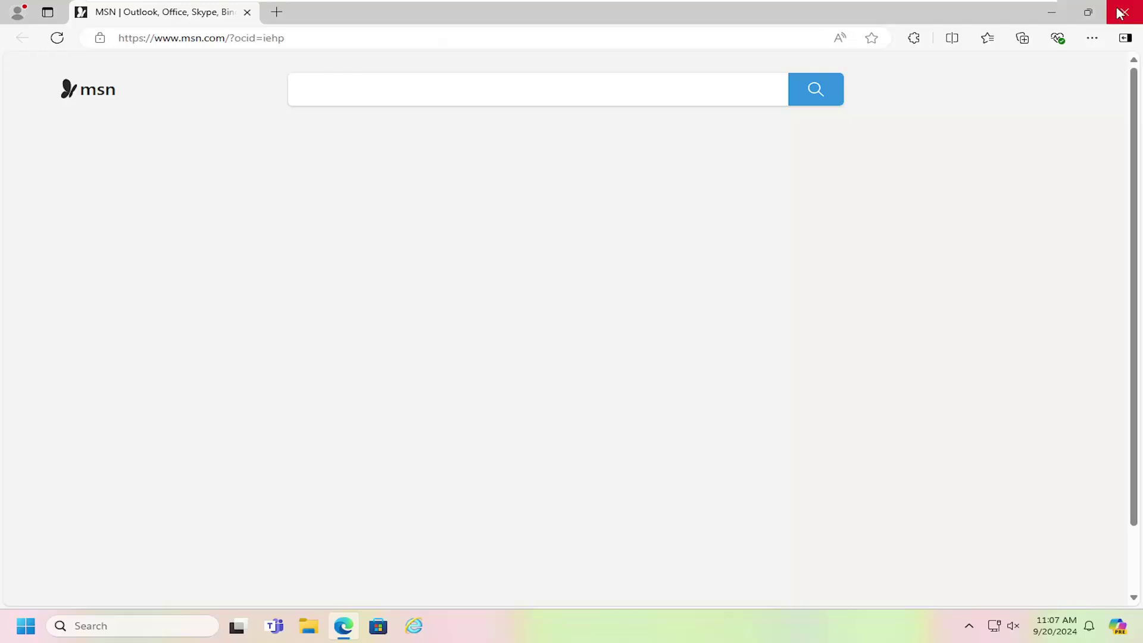
click(1125, 11)
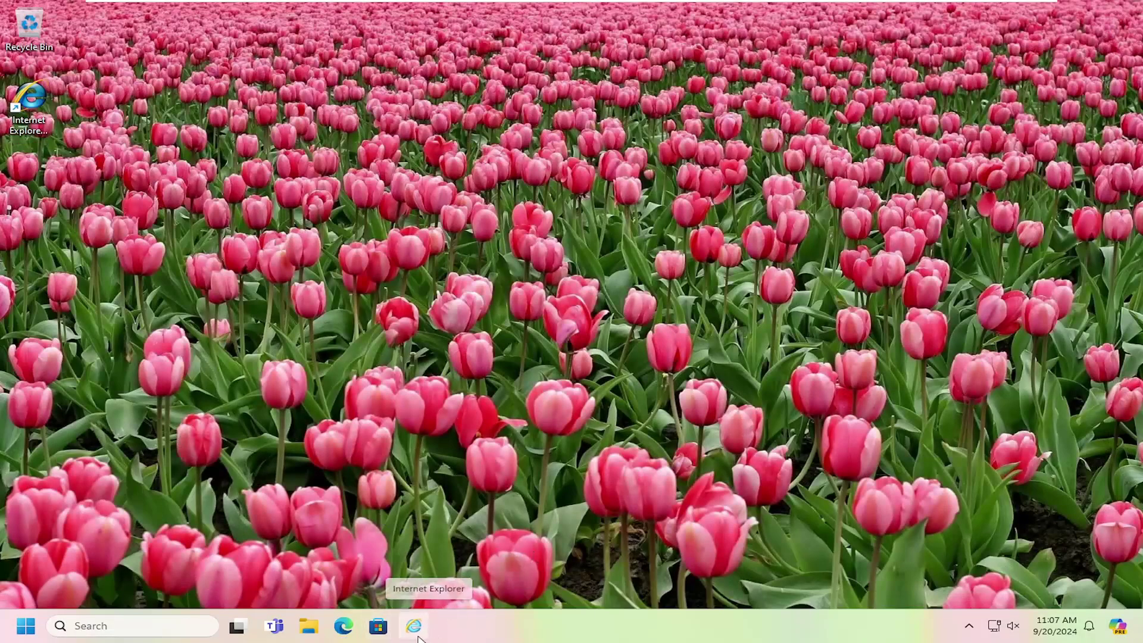
right_click(415, 625)
click(381, 588)
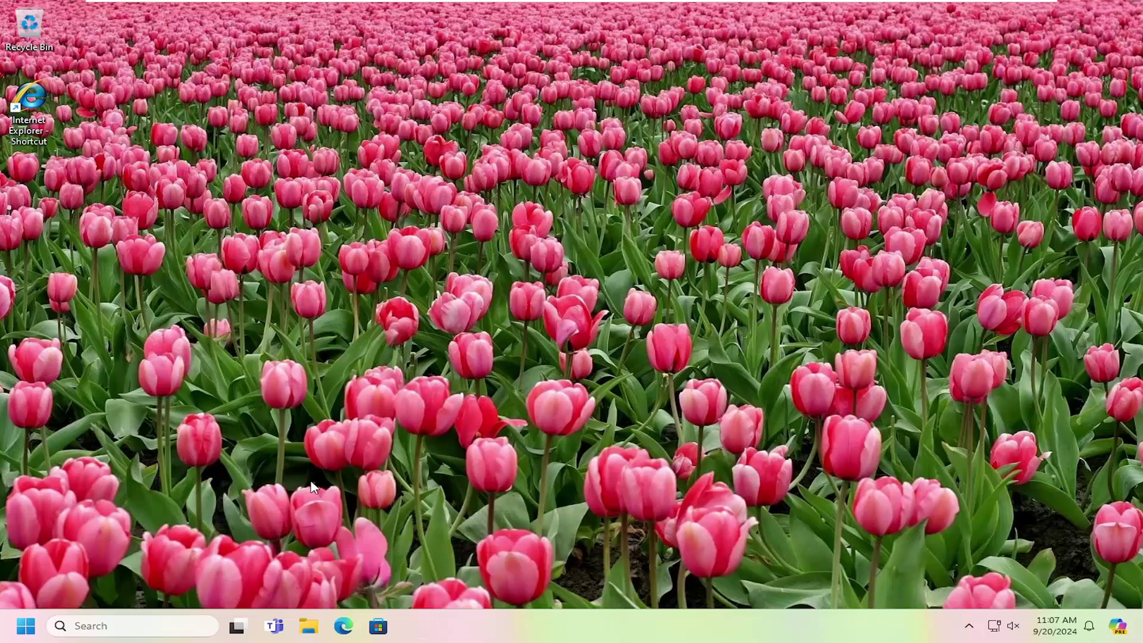
- Relaunch Internet Explorer from the shortcut and show Internet Options' Advanced tab in the screen centre
double_click(28, 101)
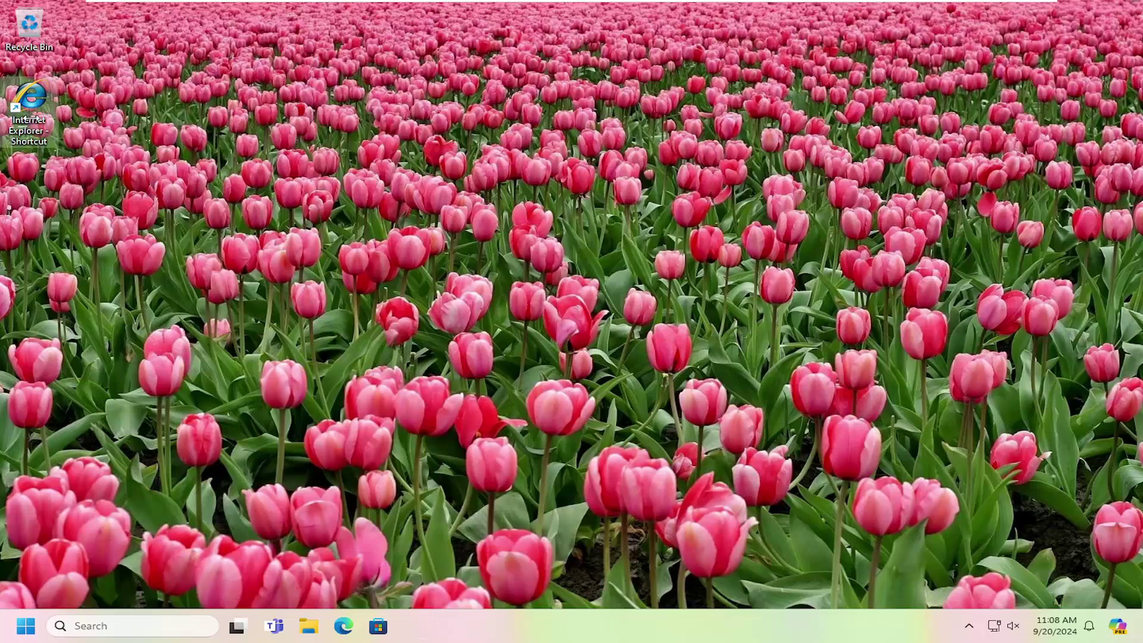
drag(367, 41, 580, 67)
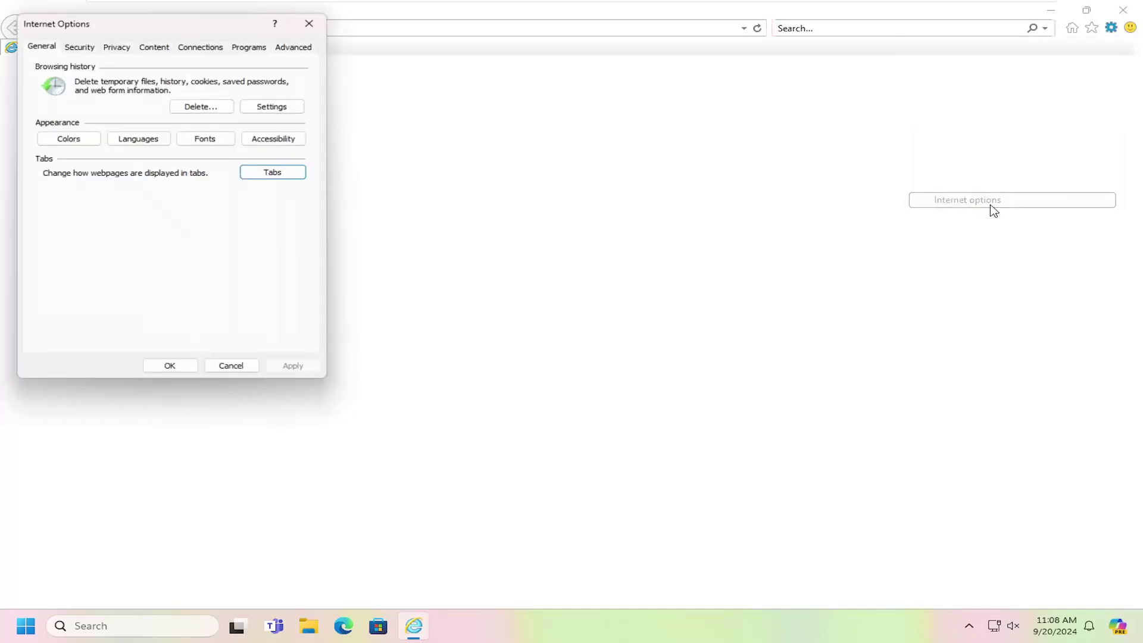
click(298, 41)
drag(206, 21, 561, 87)
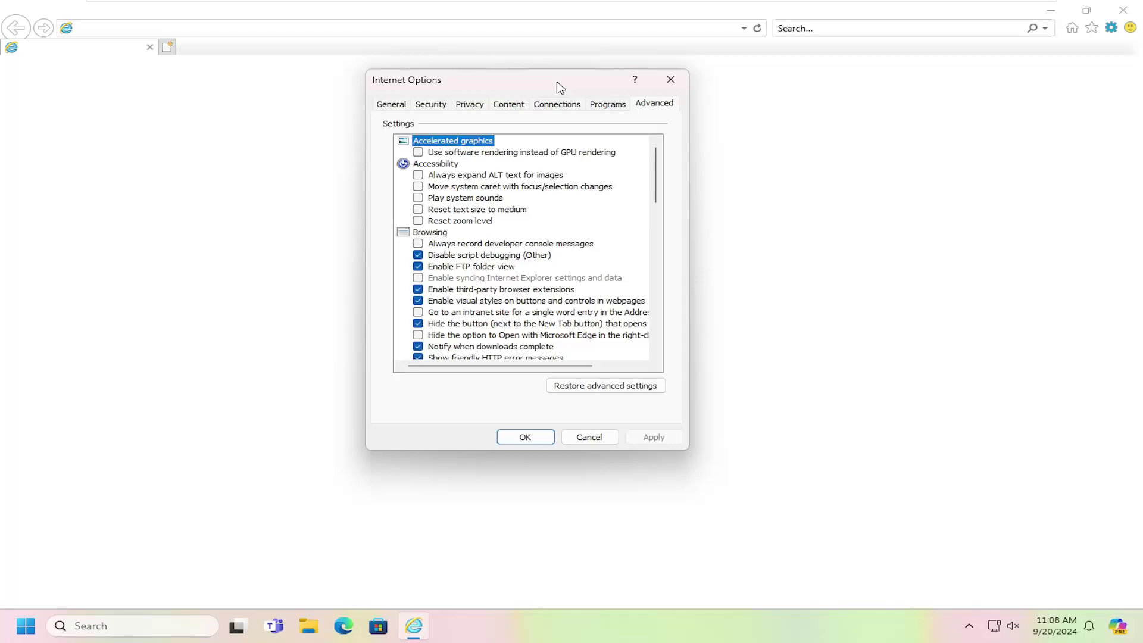
- Check the Windows 11 Pro 23H2 specifications on the About your PC settings page
click(25, 631)
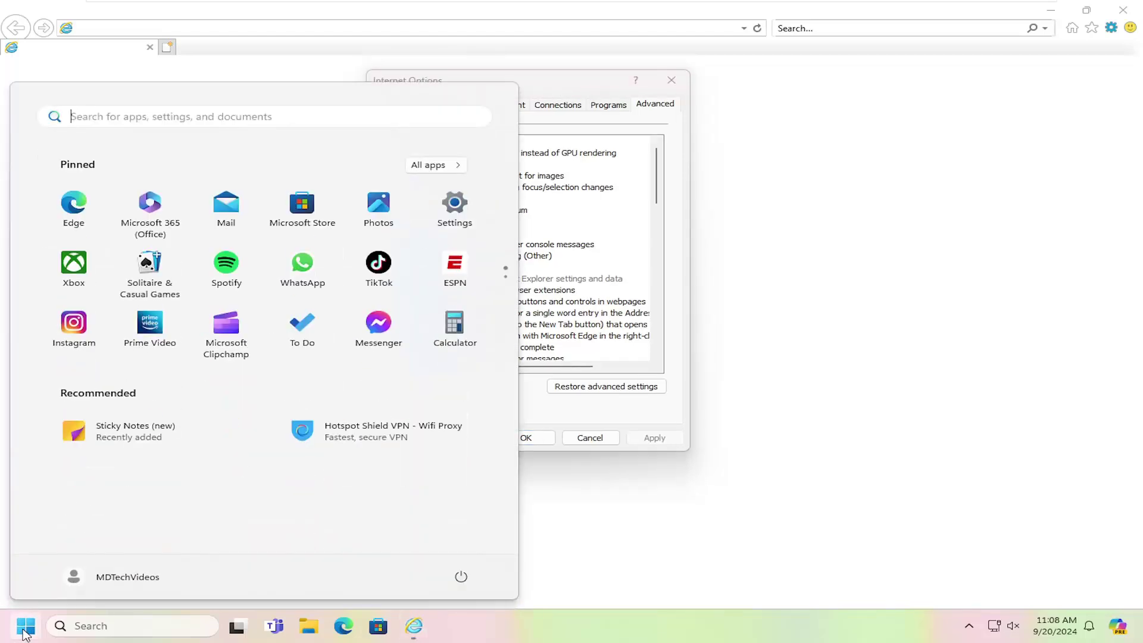
text(about your PC)
key(Return)
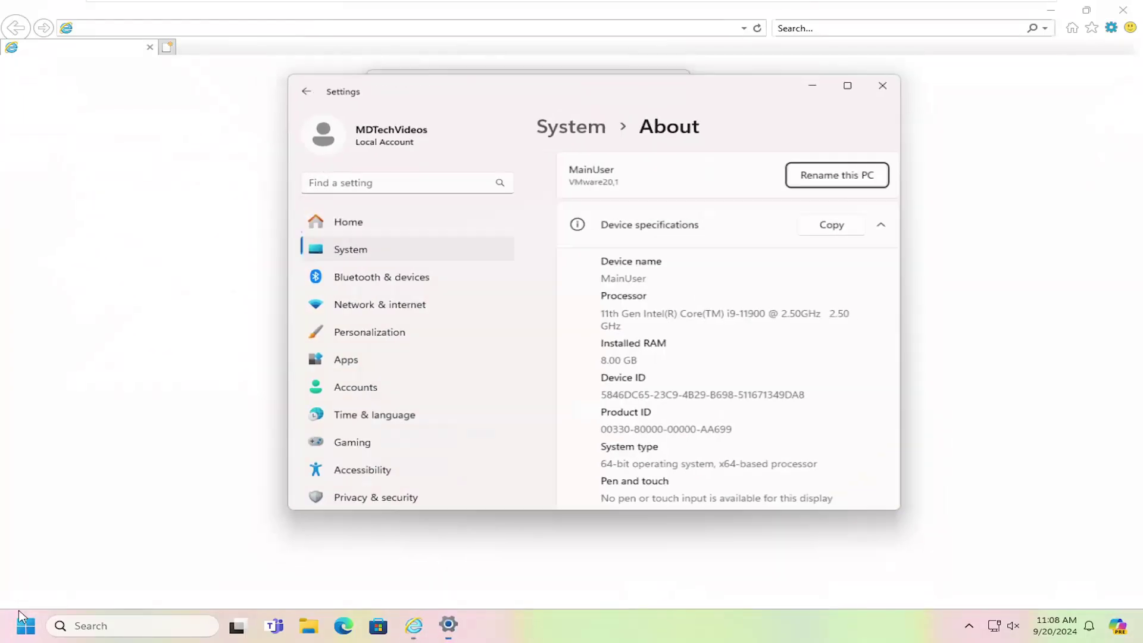
scroll(697, 376, down, 1)
scroll(696, 376, down, 6)
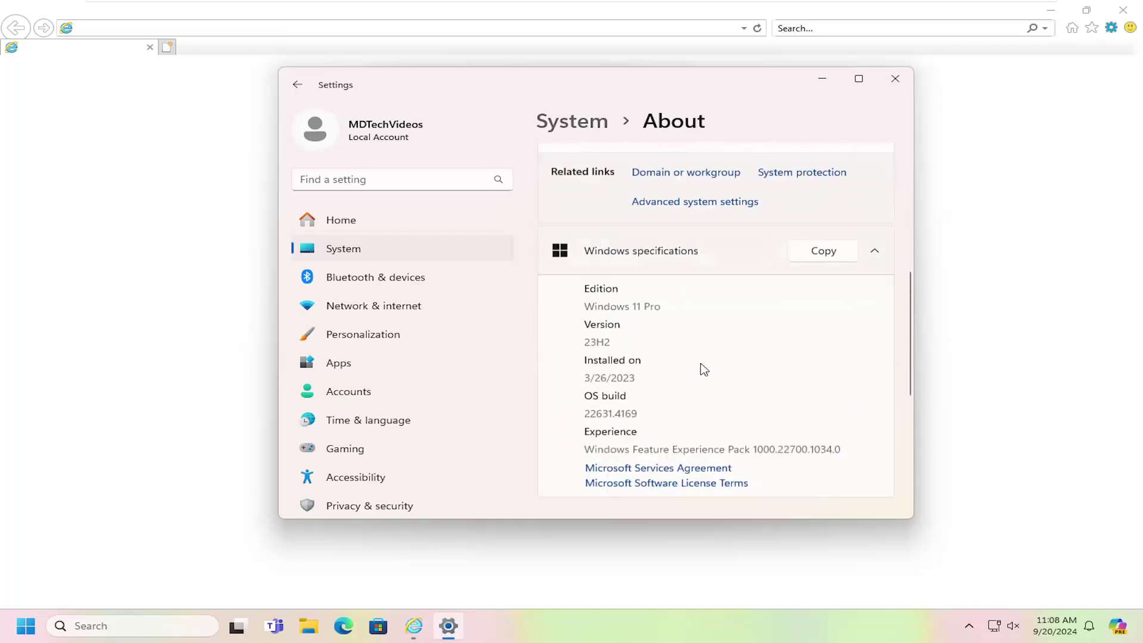
scroll(691, 369, up, 1)
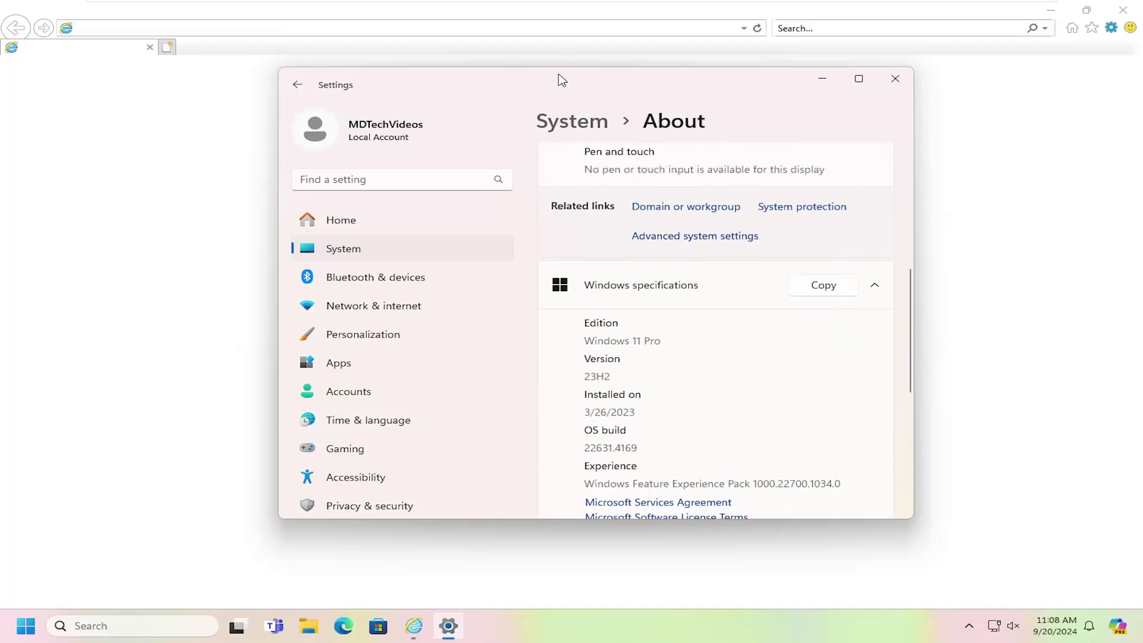
drag(560, 79, 501, 101)
- Close Settings, the Internet Options dialog and Internet Explorer
click(836, 100)
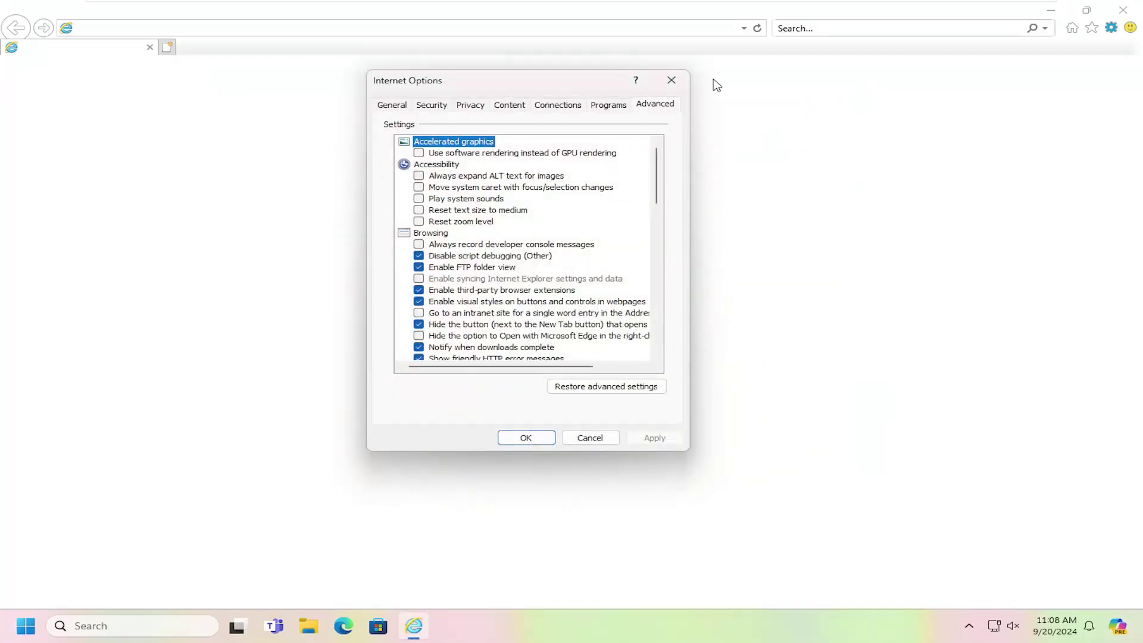
click(672, 80)
click(1123, 10)
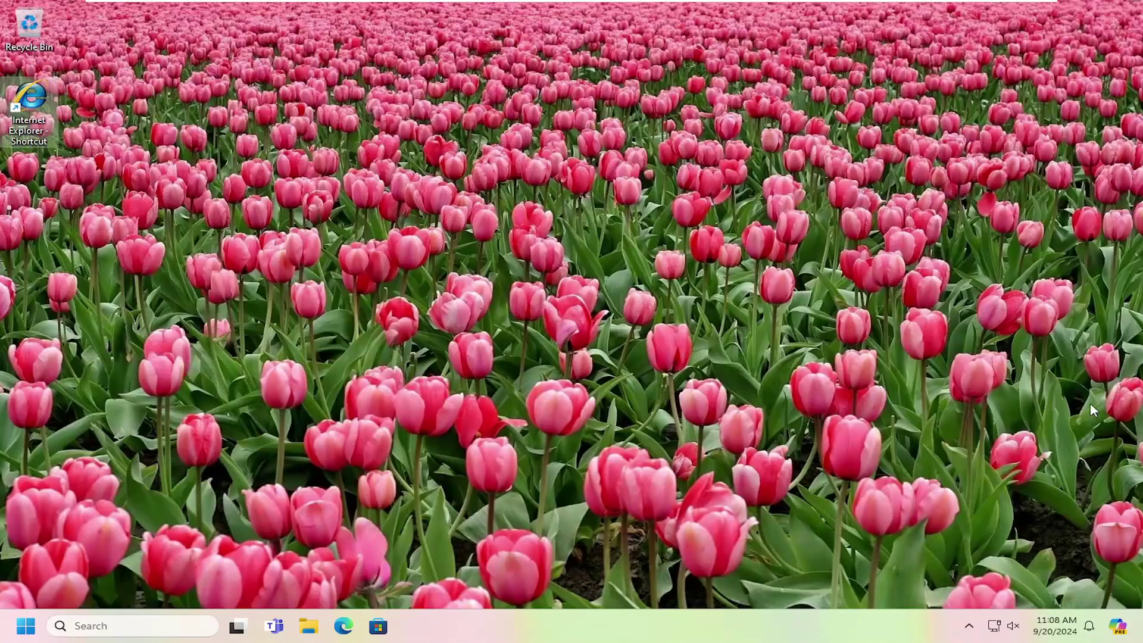